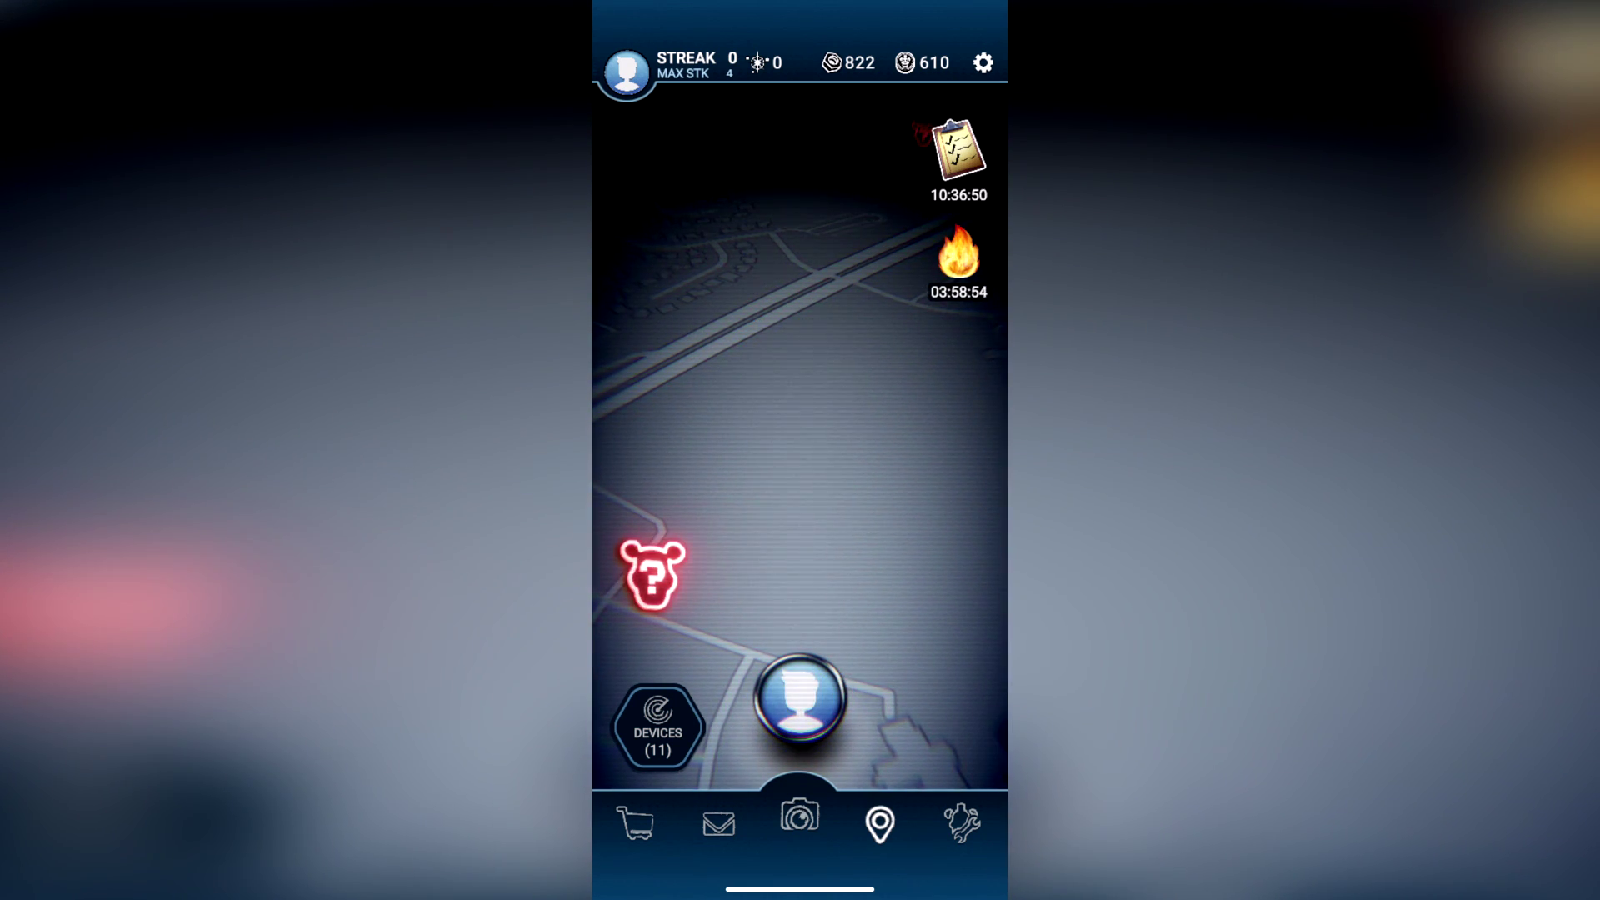
Step: Equip the Broiler Baby skin on Baby from the 8-Bit Baby plush suit list
click(961, 823)
scroll(798, 701, down, 2)
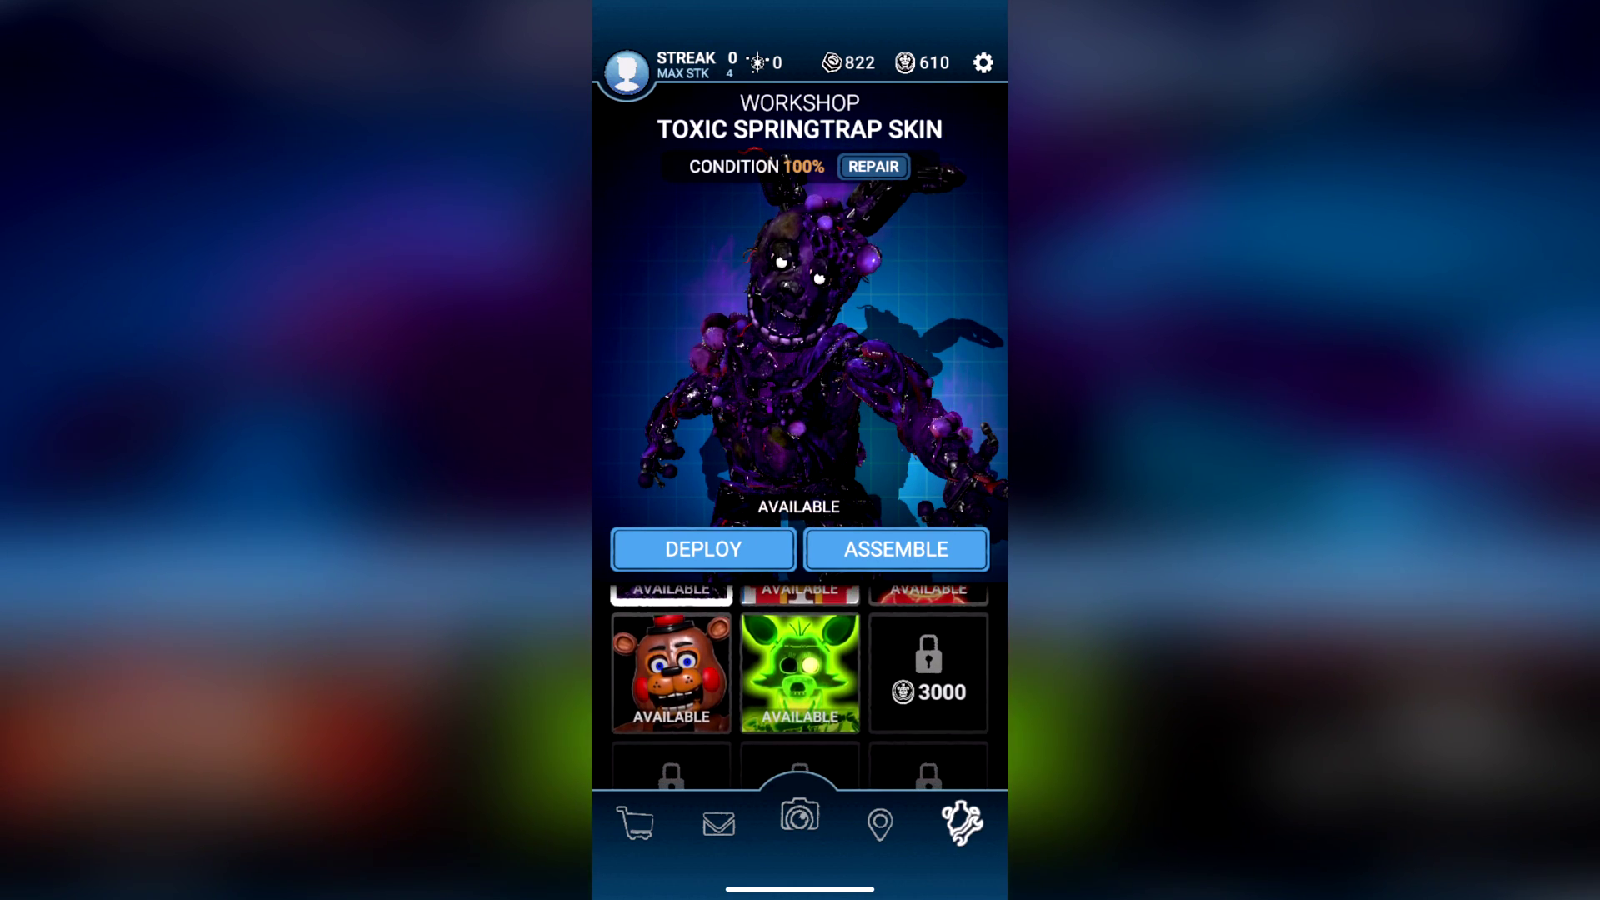
click(799, 625)
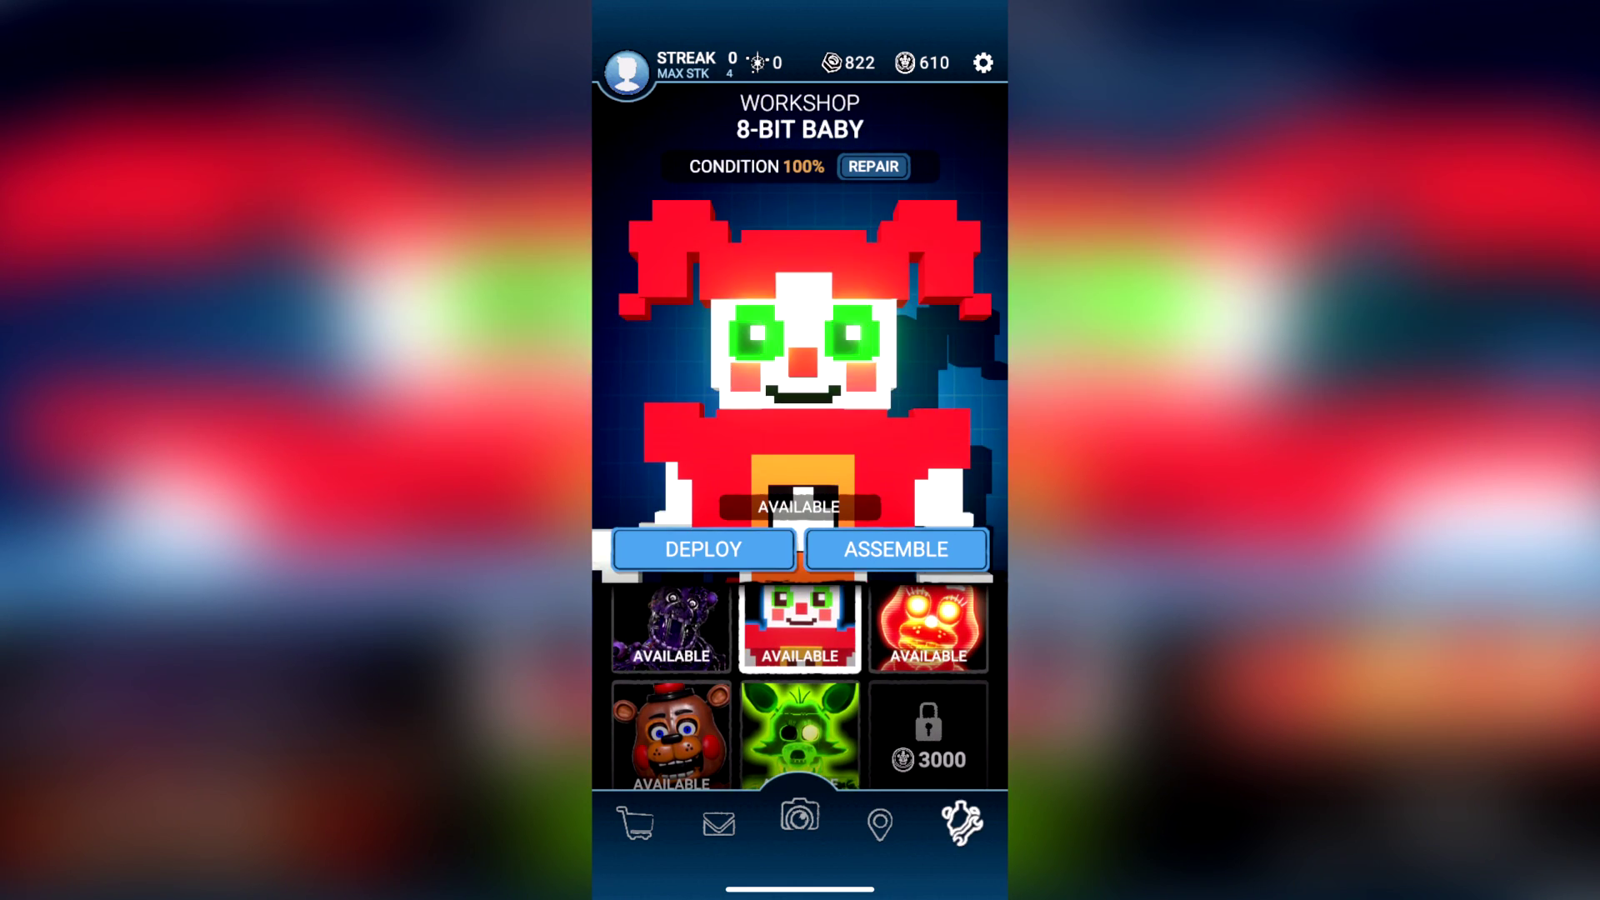
click(798, 350)
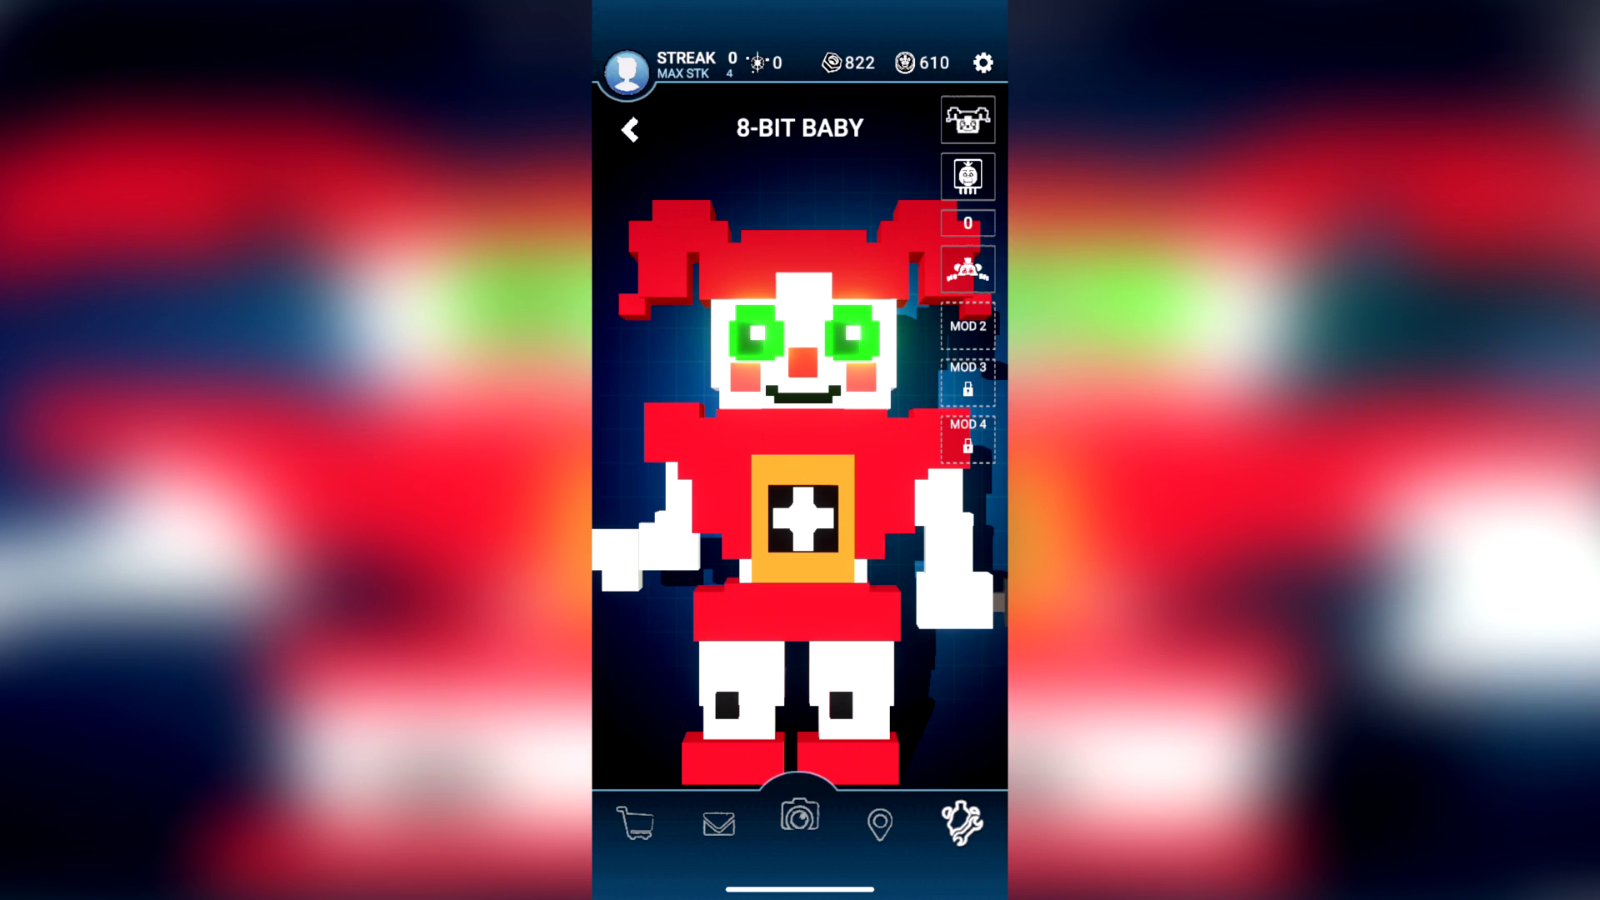
click(968, 122)
scroll(798, 669, right, 5)
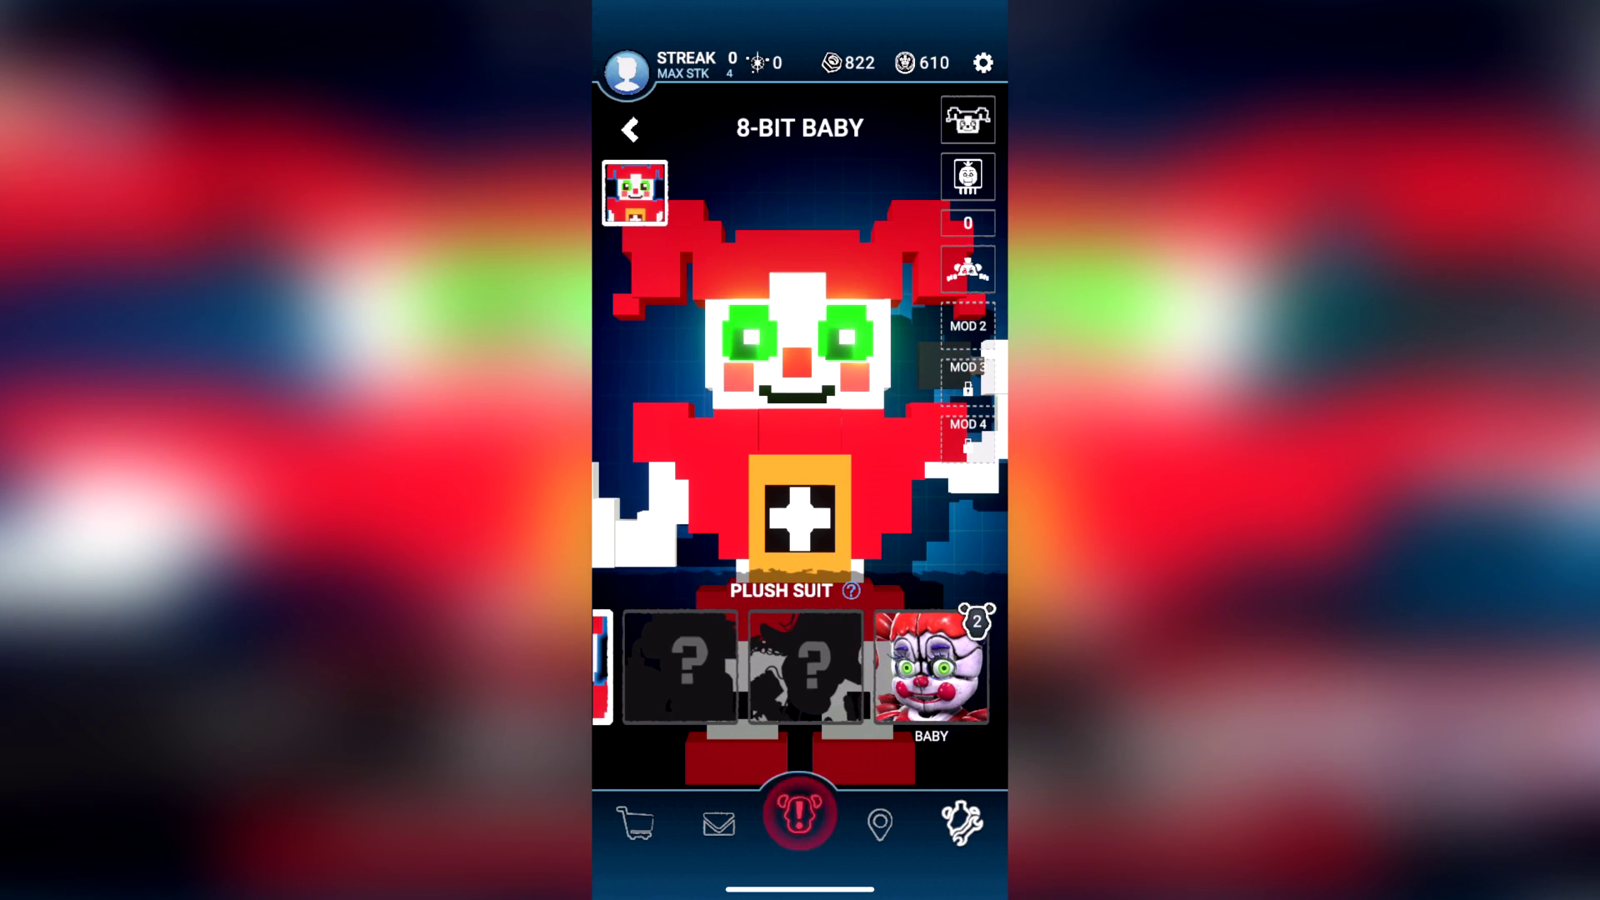
click(896, 668)
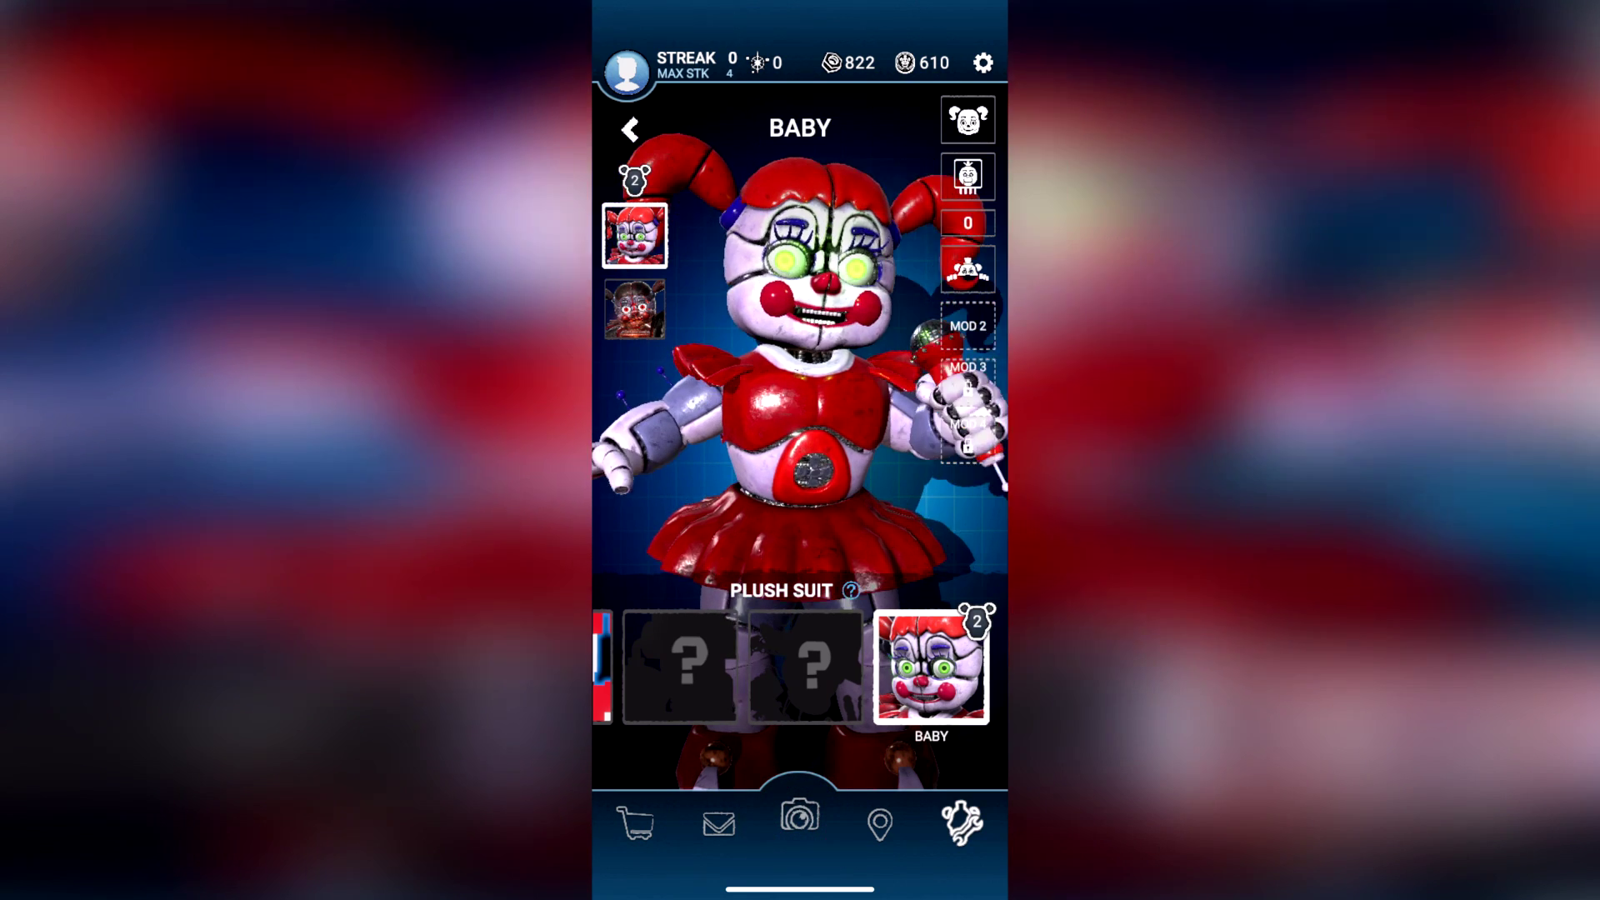
click(635, 307)
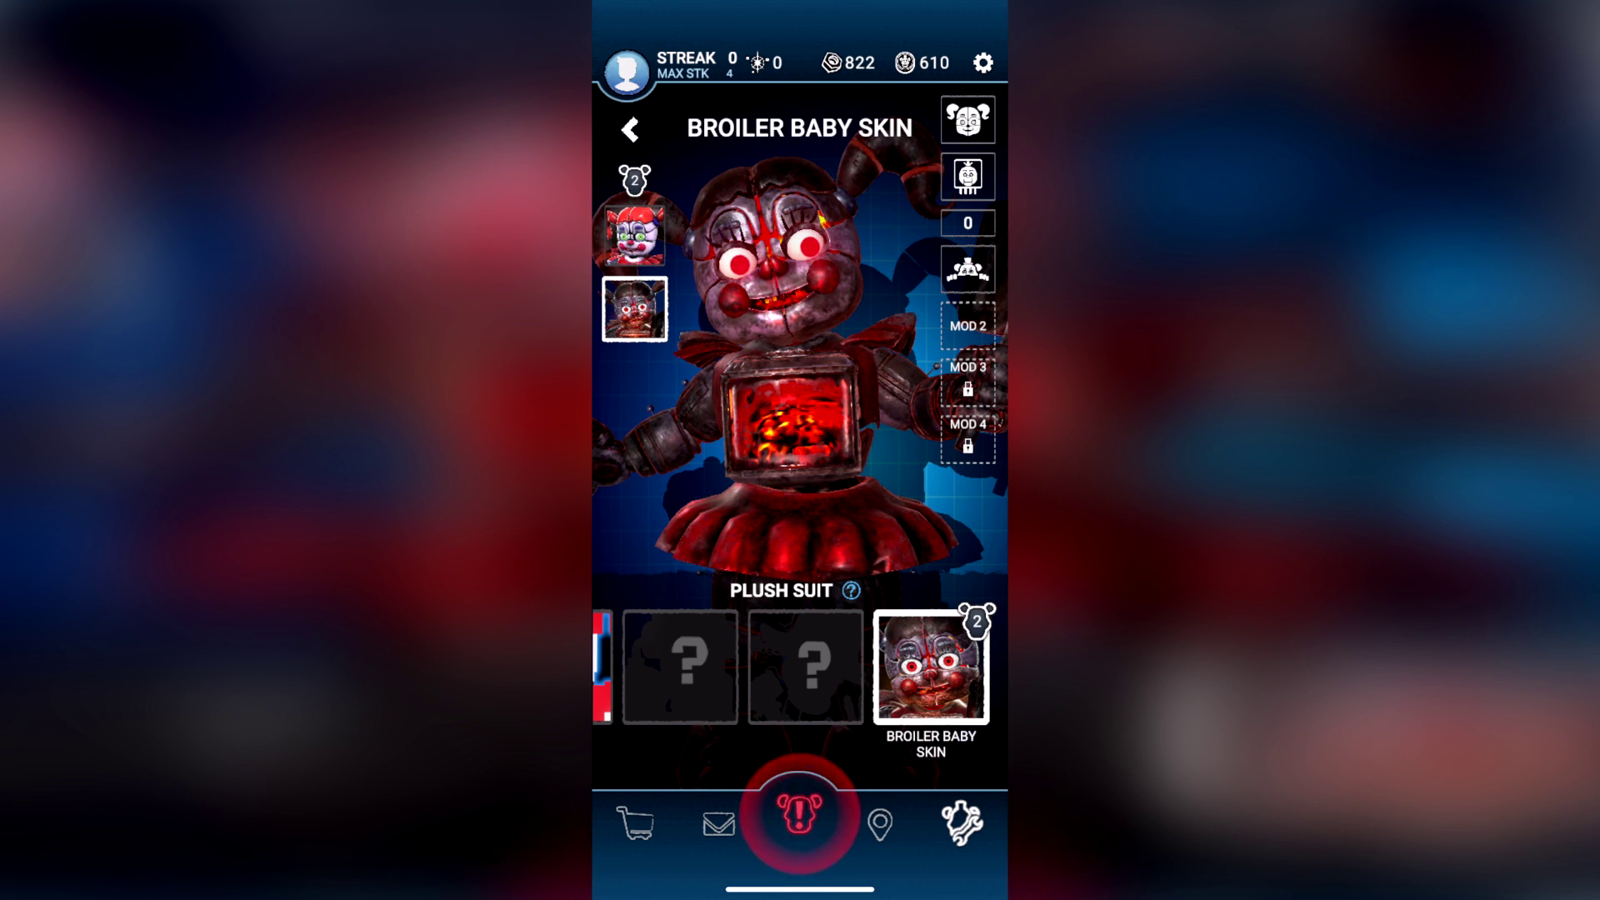
click(630, 128)
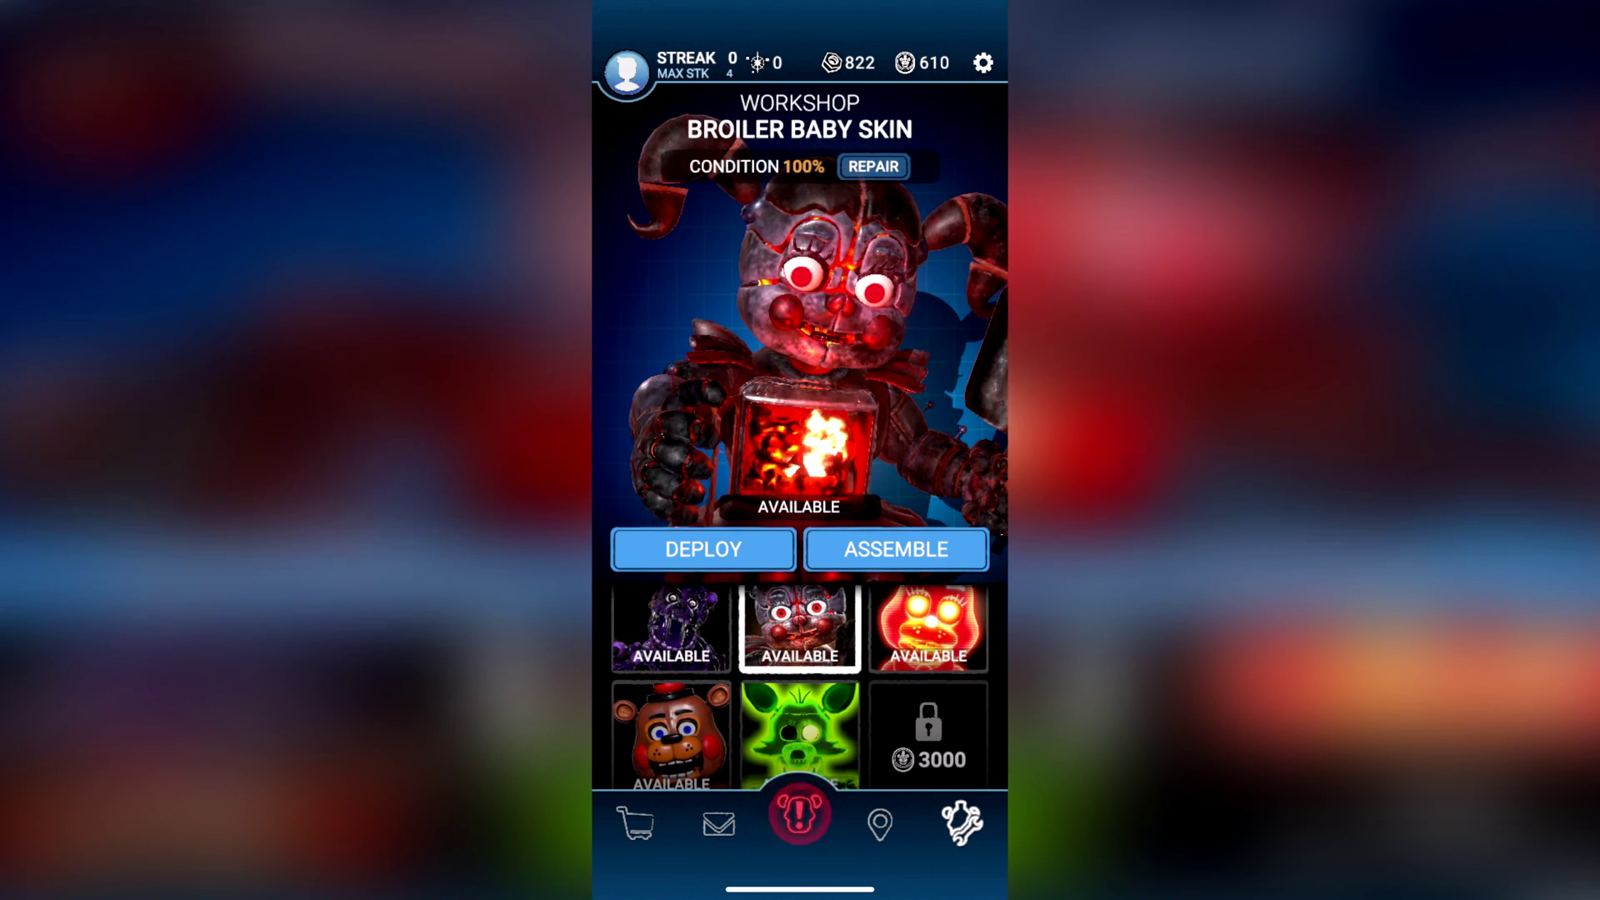
Step: View the Broiler Baby Skin's customization details in the workshop
click(896, 549)
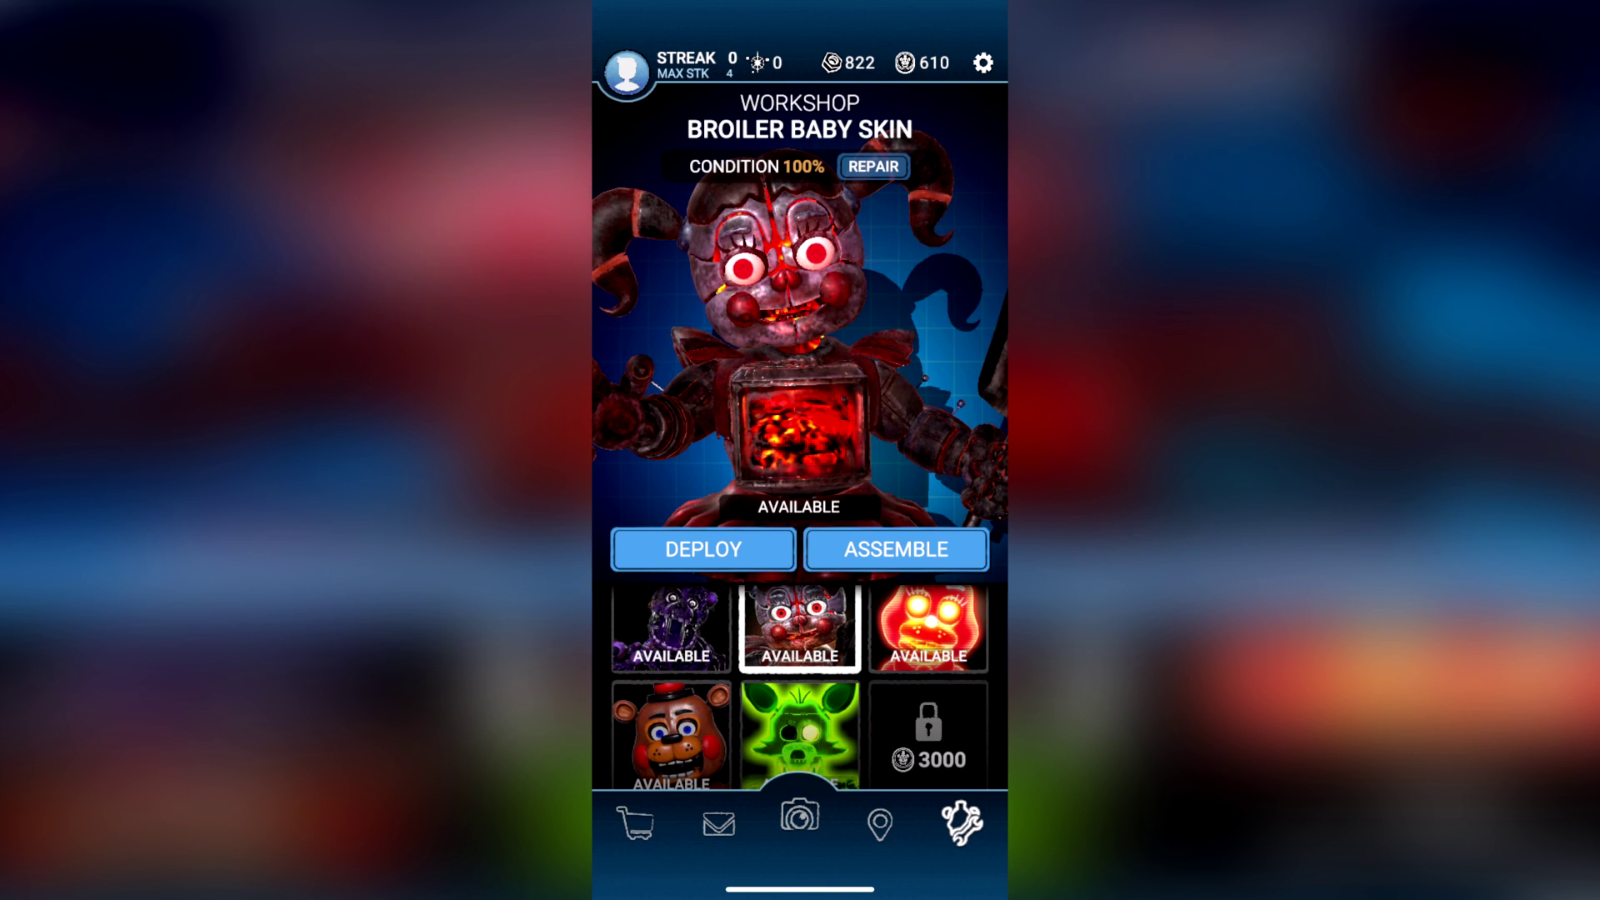
Step: Try the System Error skin on Toy Bonnie, revert to standard, then start the encounter
click(928, 626)
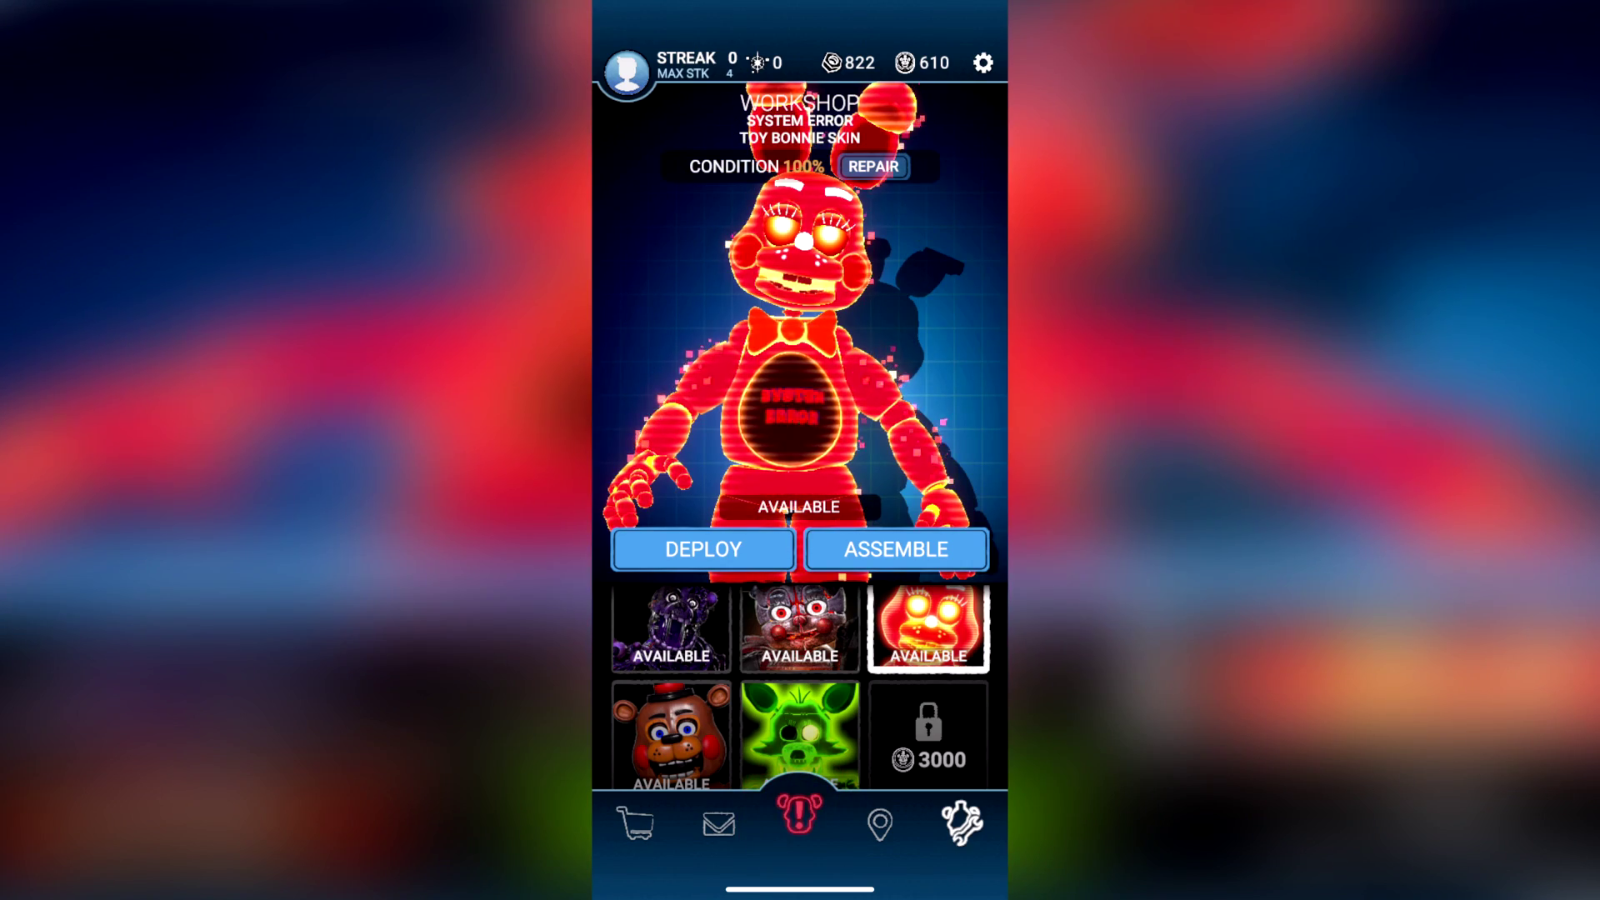
click(896, 549)
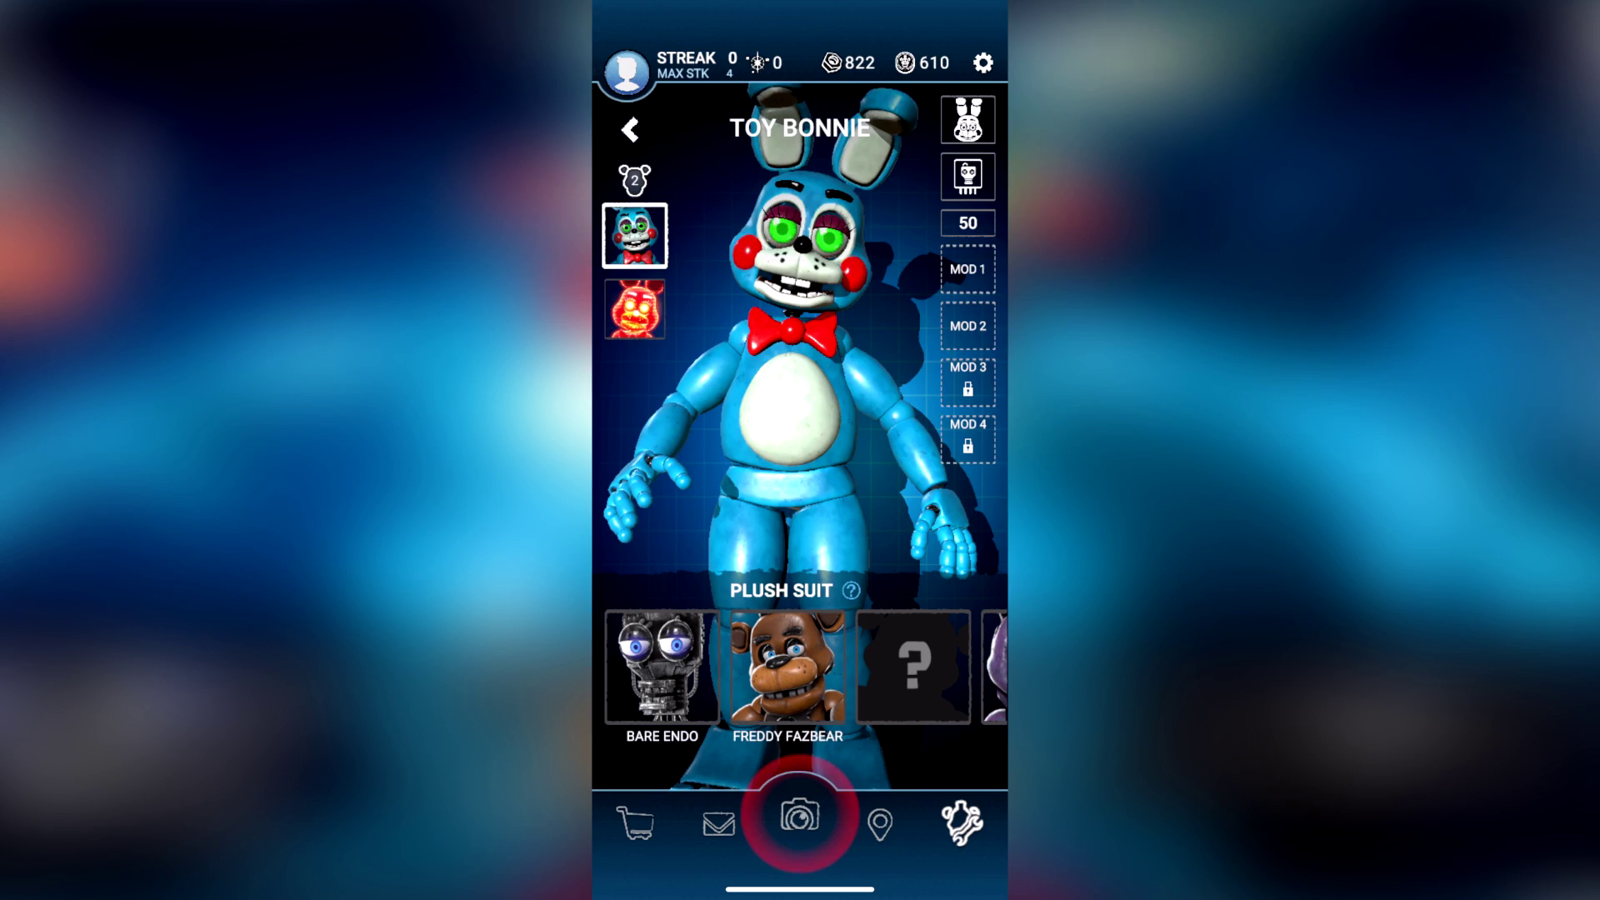
click(635, 309)
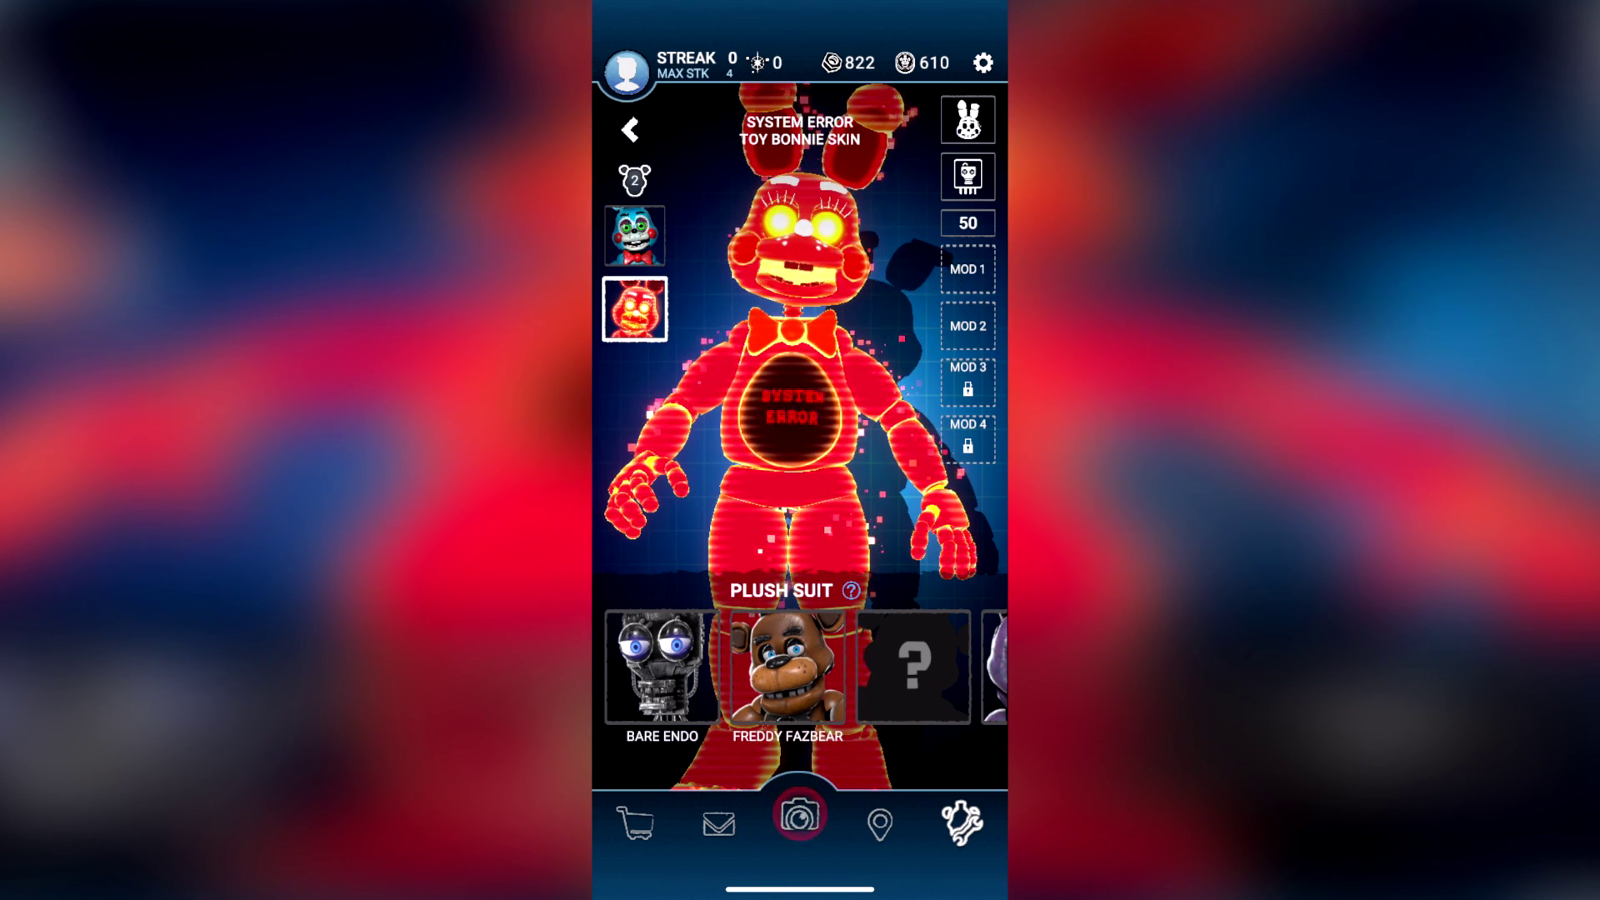
click(634, 235)
click(630, 128)
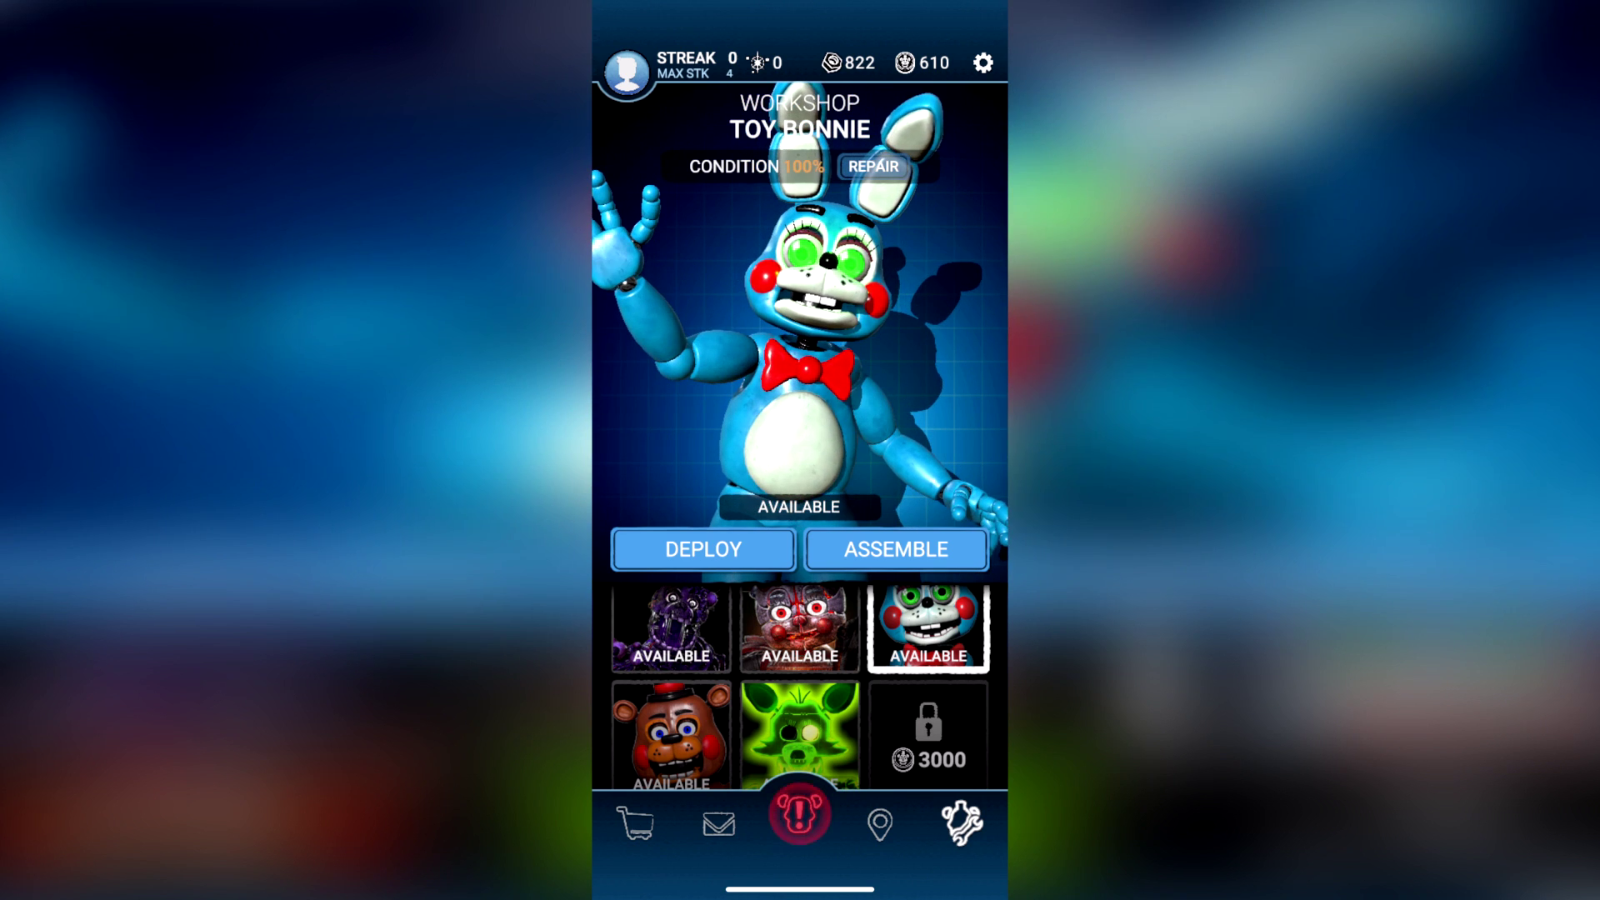
click(801, 819)
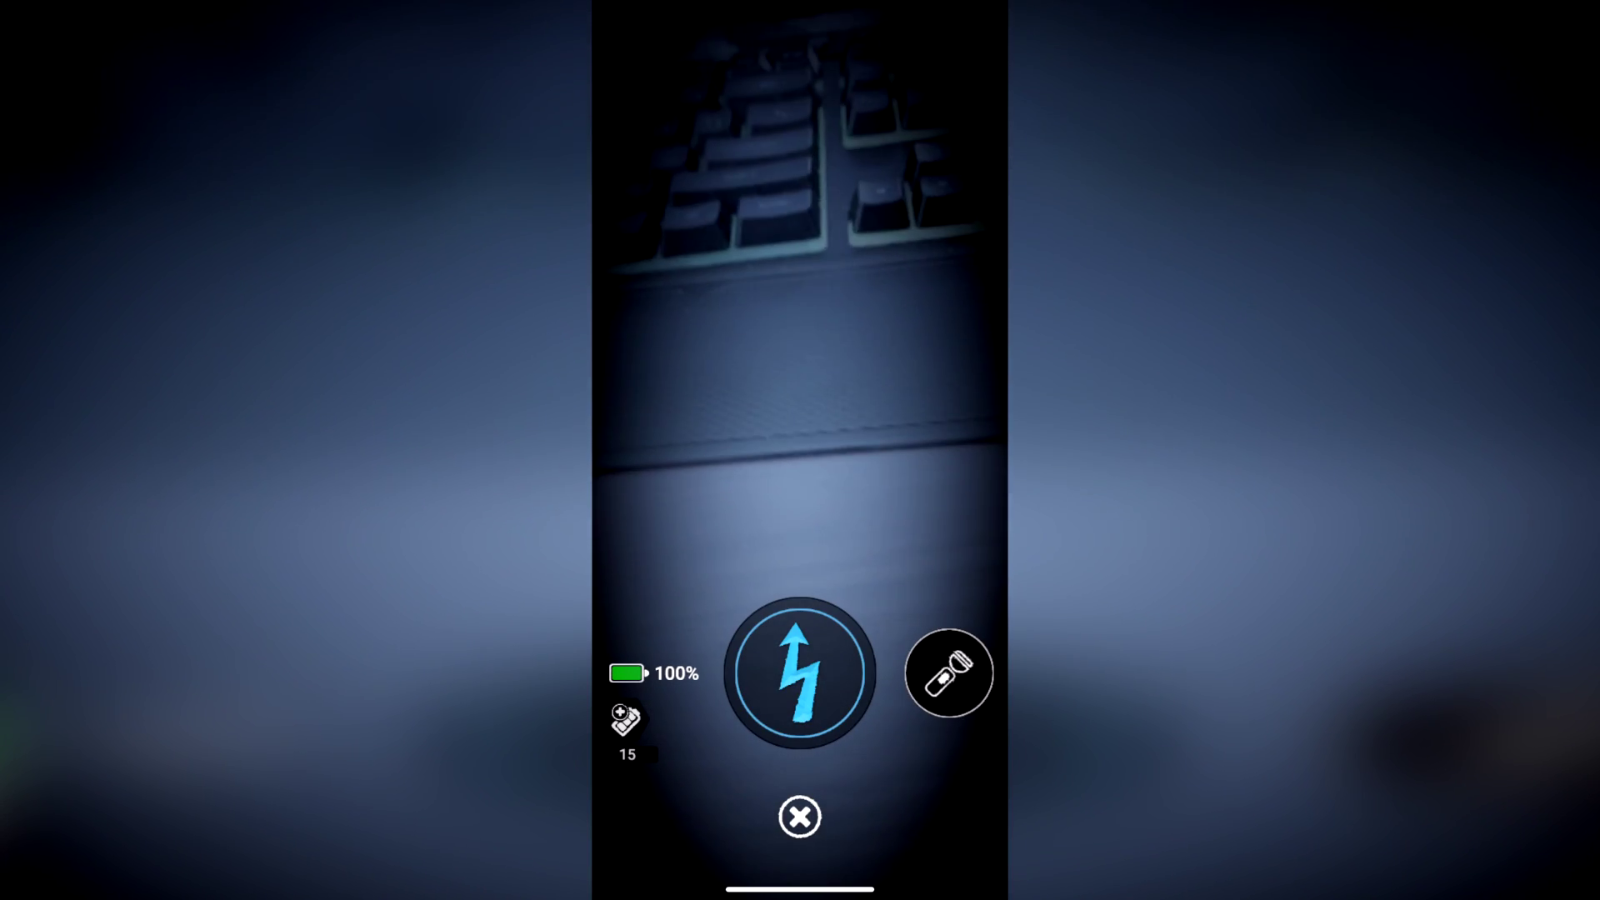
Step: Leave the encounter, rotate the map, and open the DEVICES (11) list
click(800, 817)
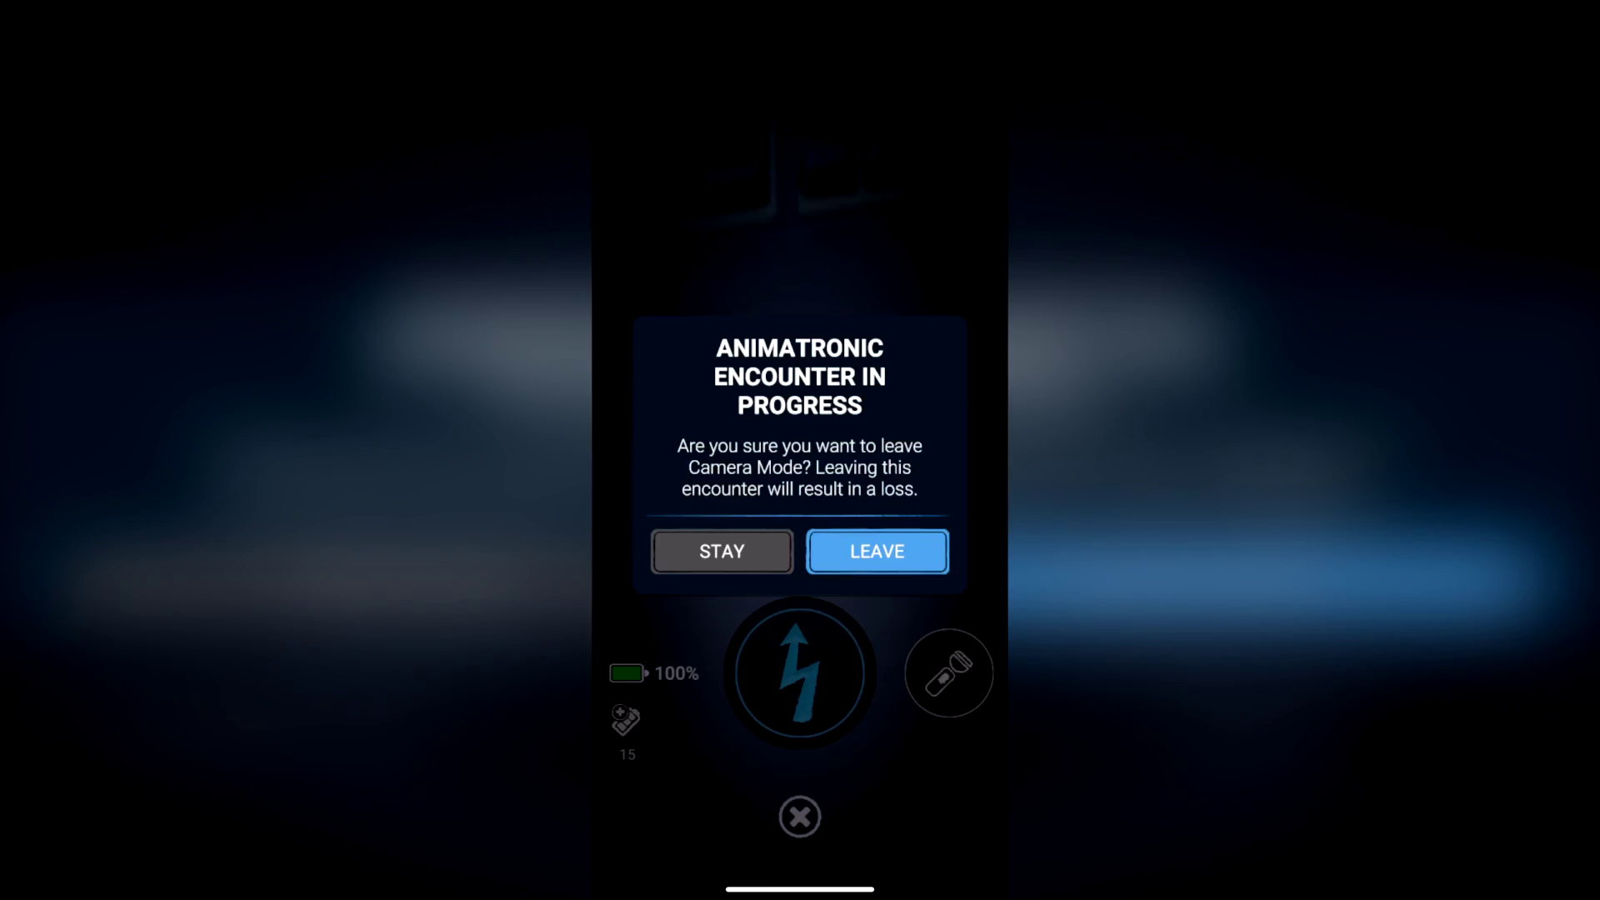
click(876, 551)
mouse_move(674, 562)
mouse_down()
mouse_move(875, 376)
mouse_move(700, 563)
mouse_up()
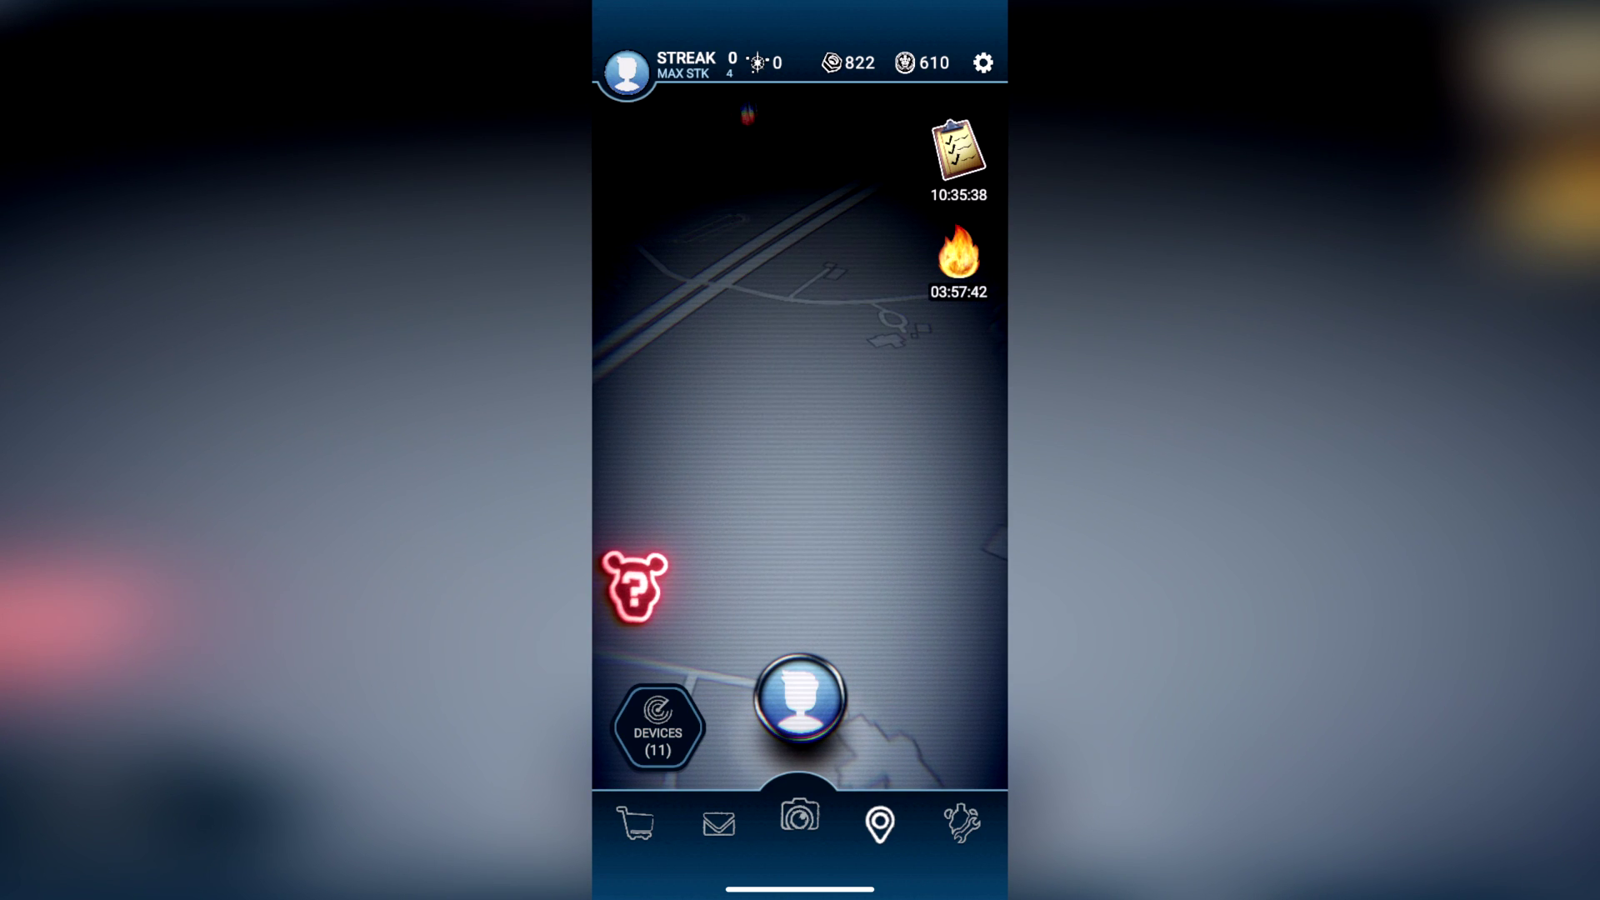
drag(700, 500, 900, 375)
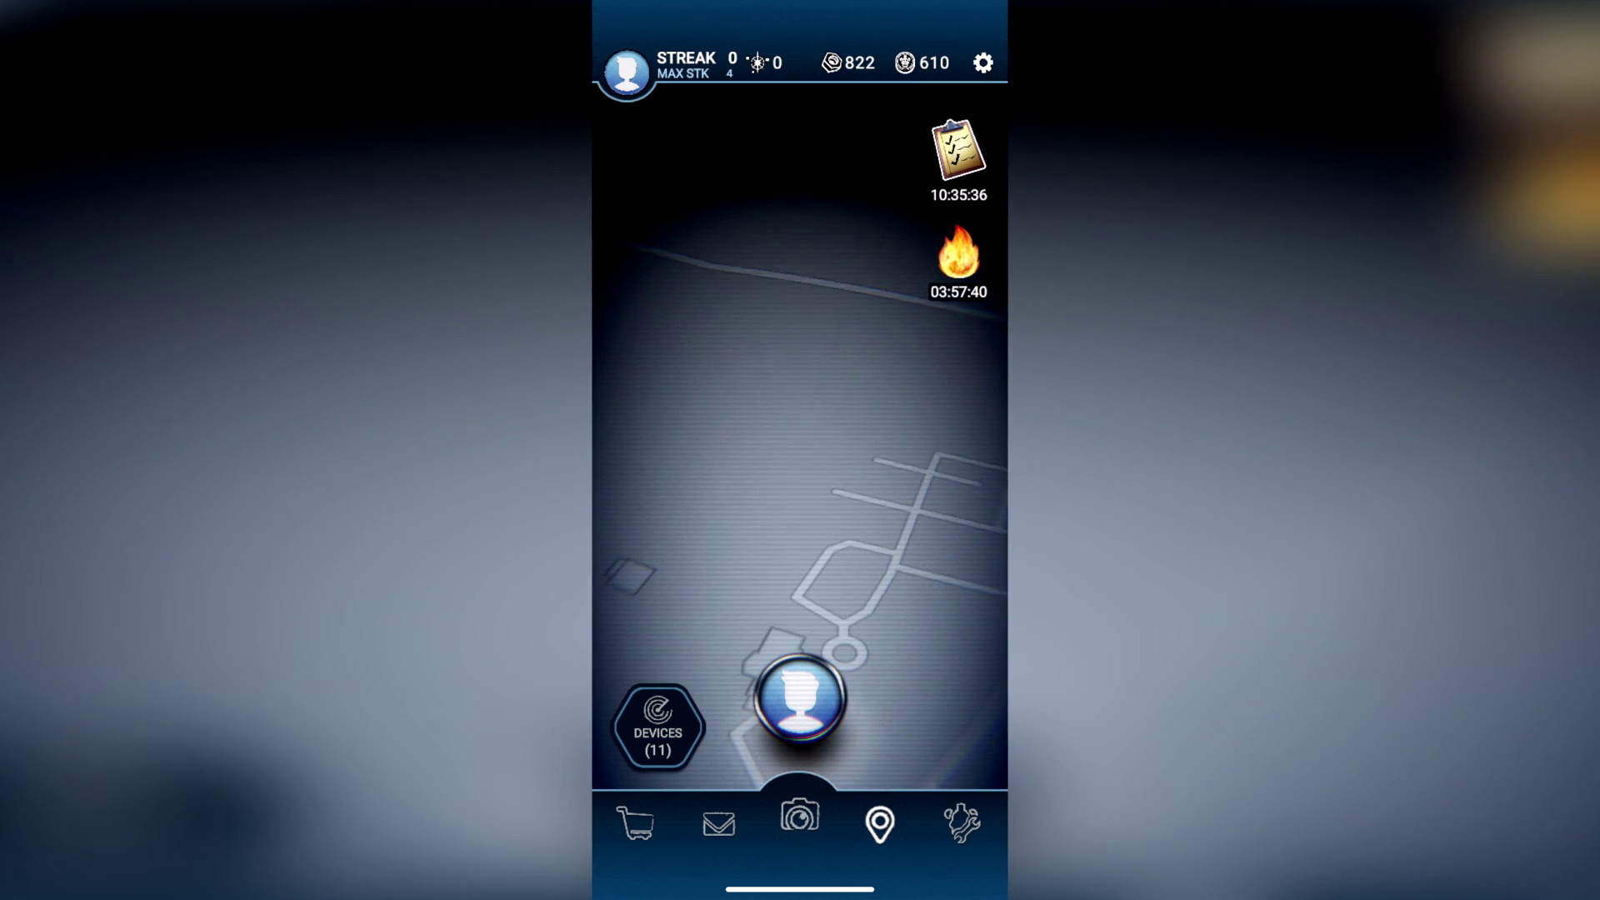
drag(700, 563, 875, 375)
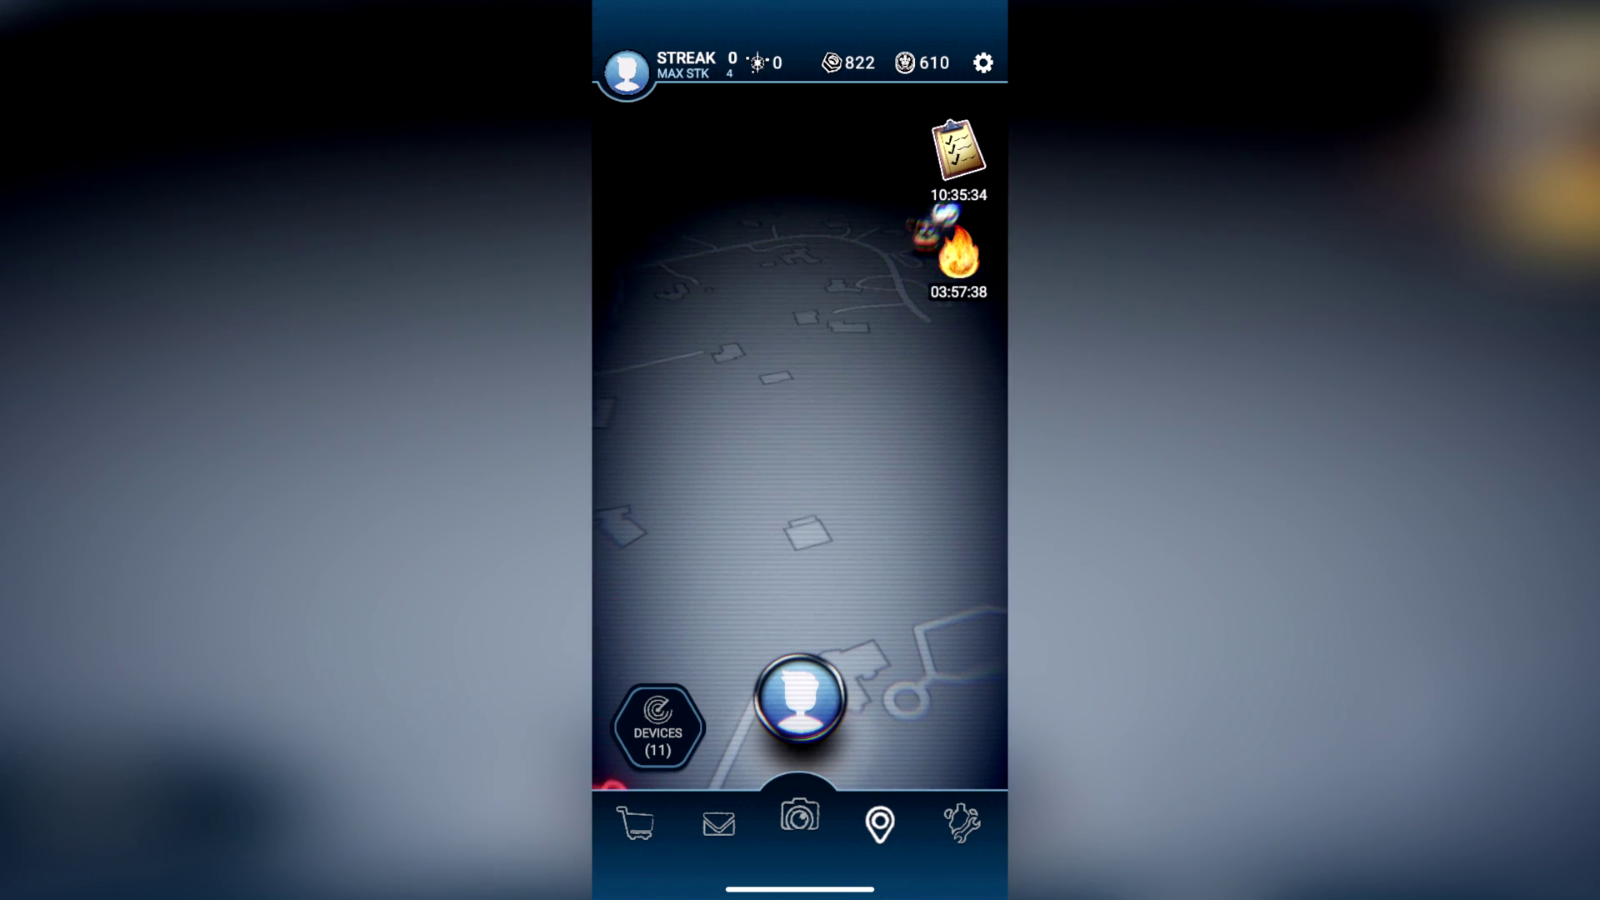
click(657, 729)
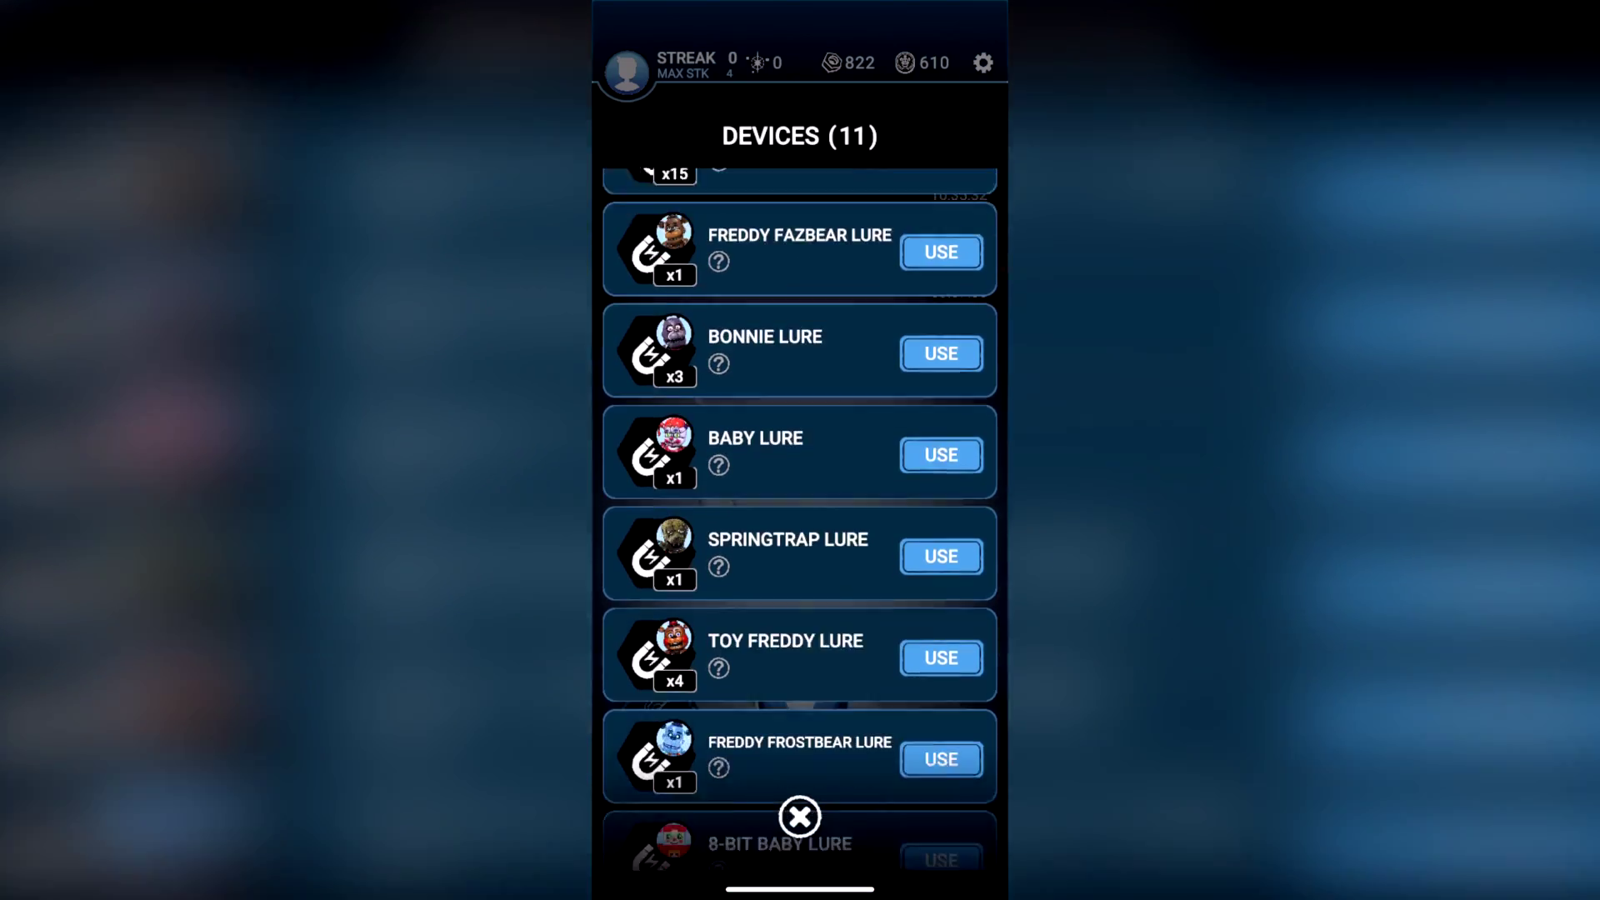
scroll(800, 499, down, 5)
scroll(800, 500, down, 3)
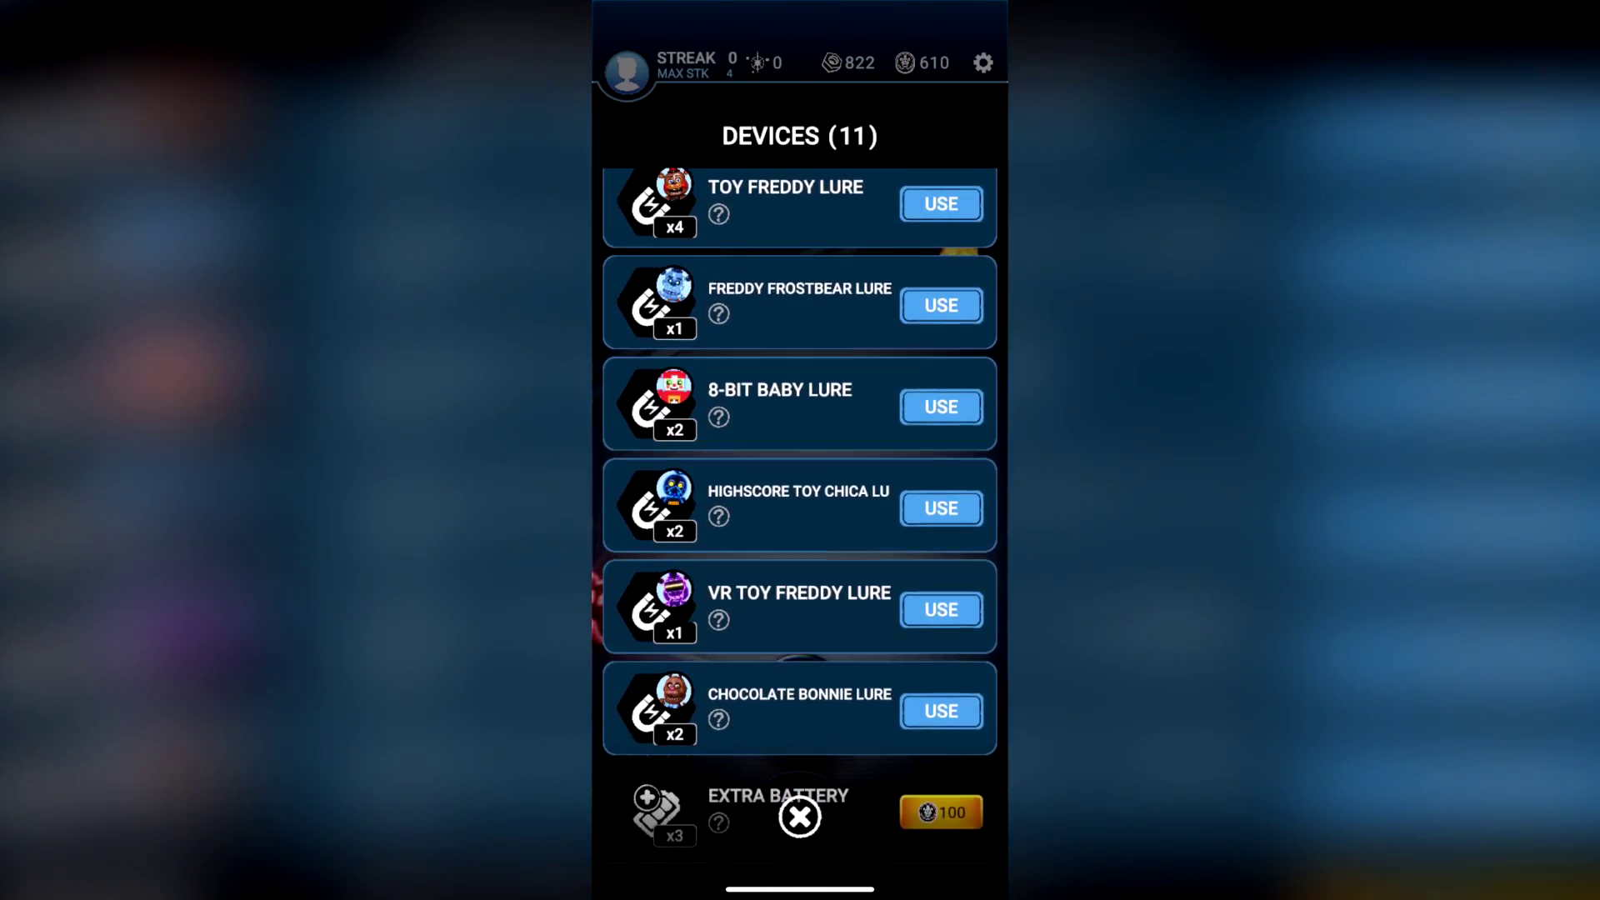
scroll(800, 500, up, 5)
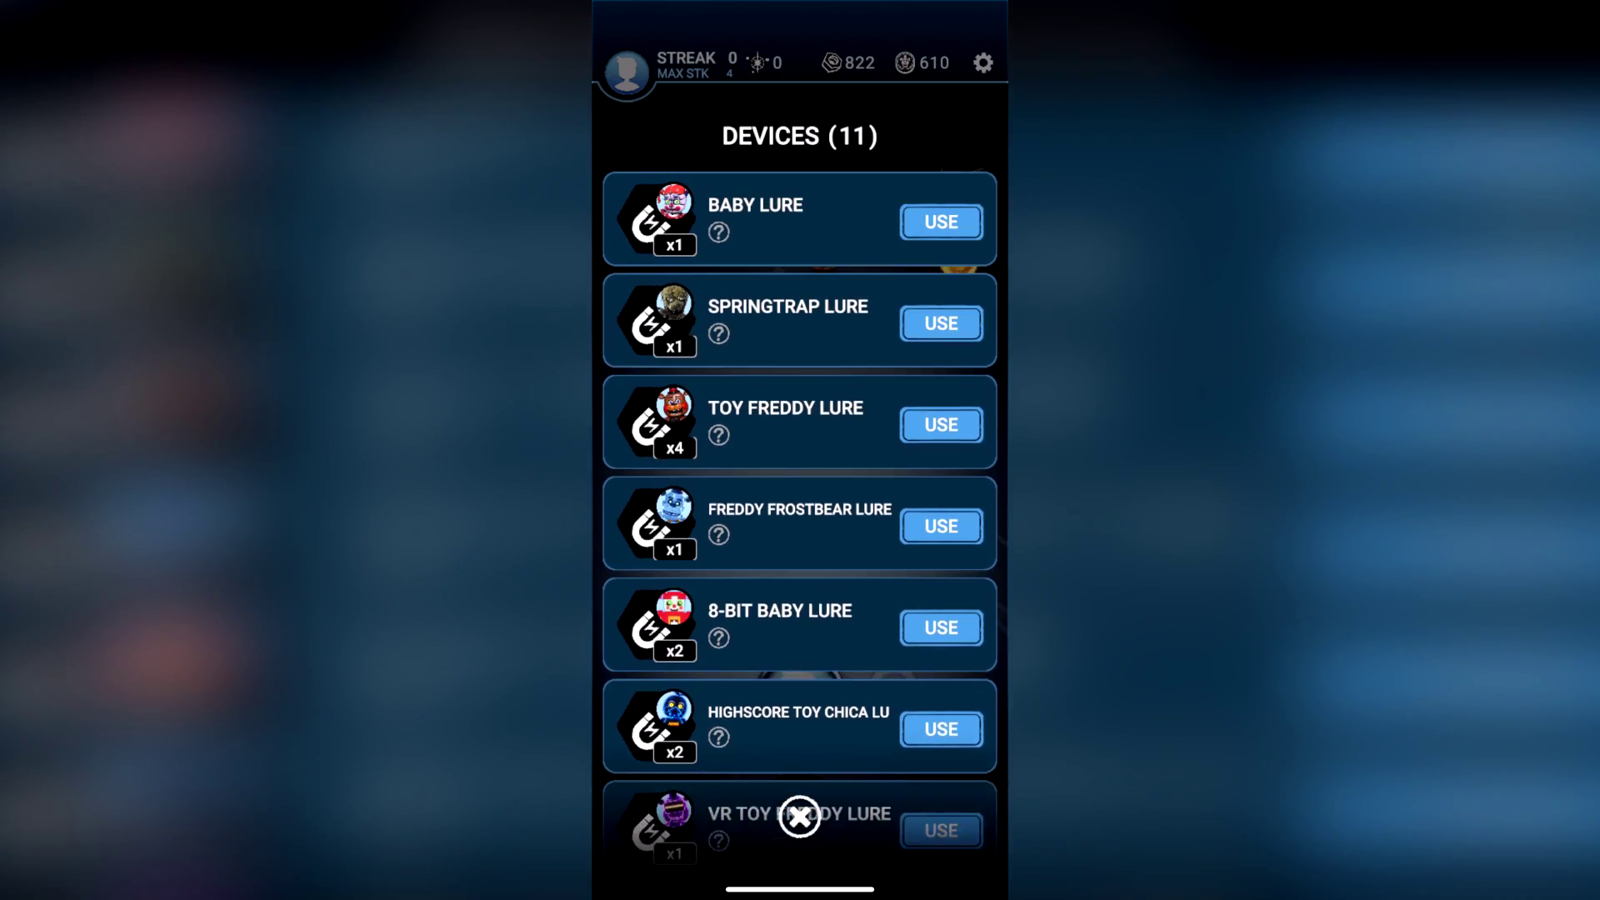
scroll(800, 499, up, 2)
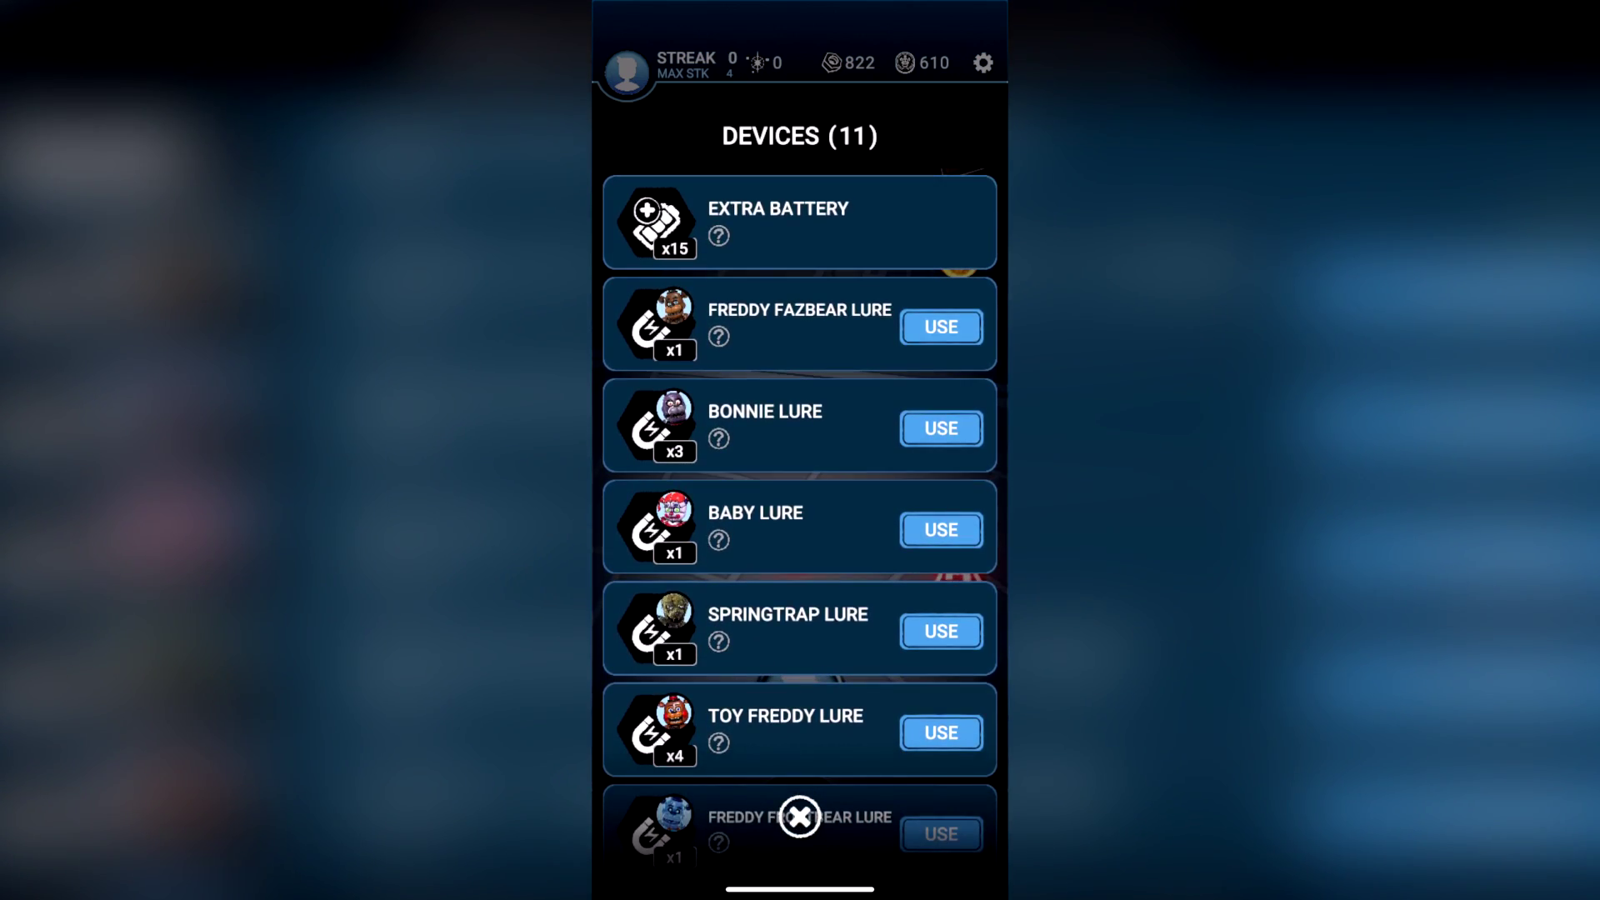
Step: Close the Devices list and zoom the map in on the red animatronic marker
click(799, 815)
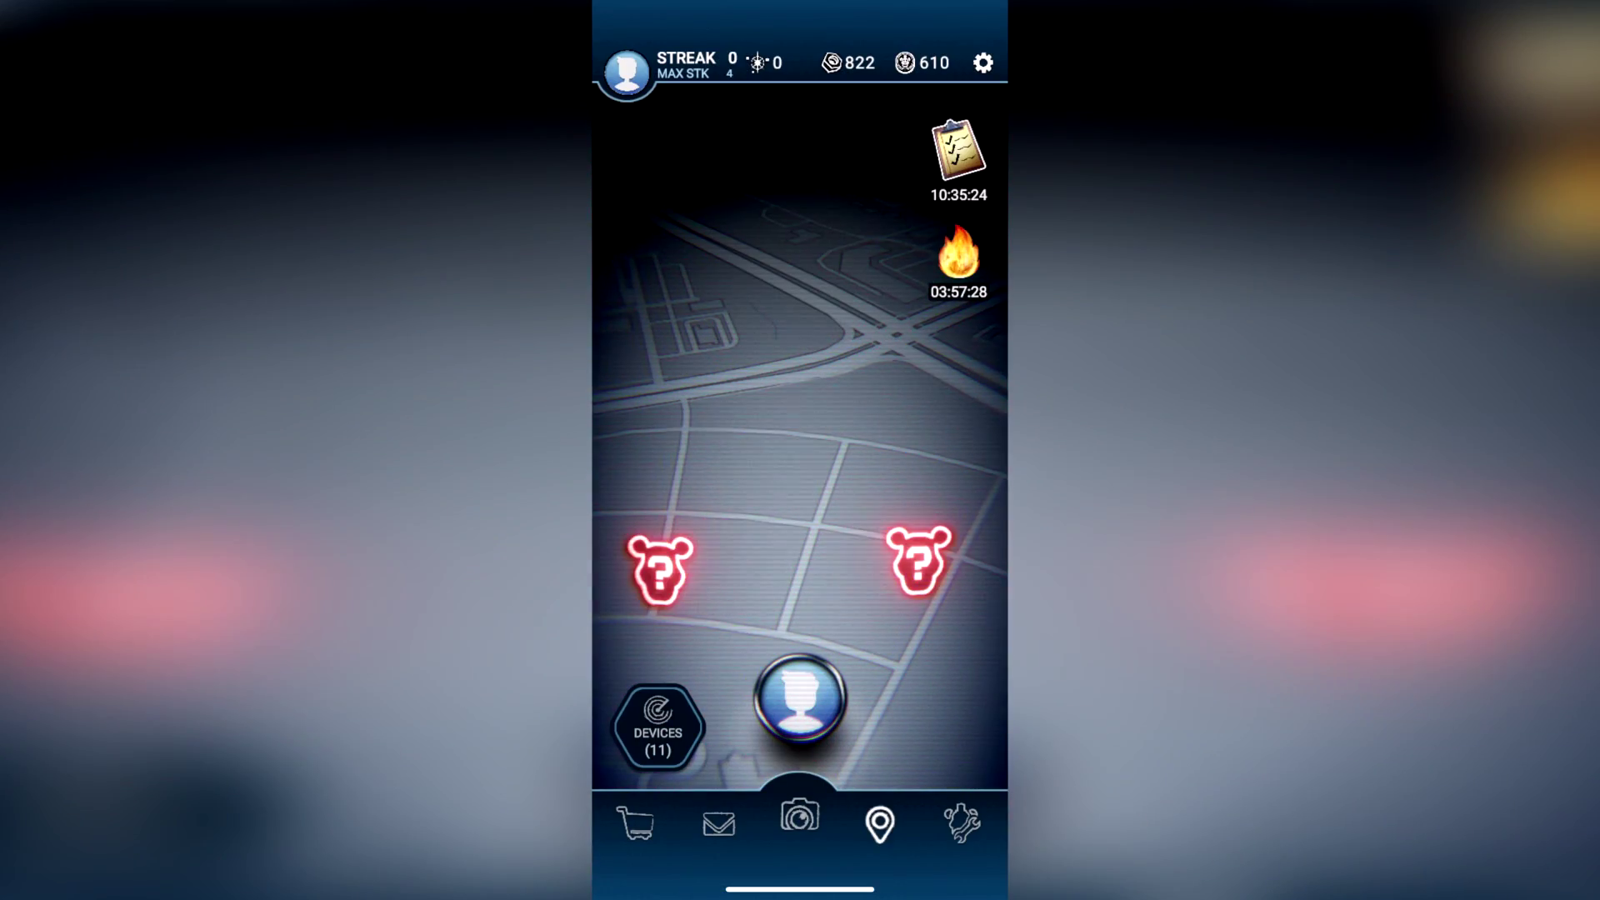
drag(800, 376, 800, 625)
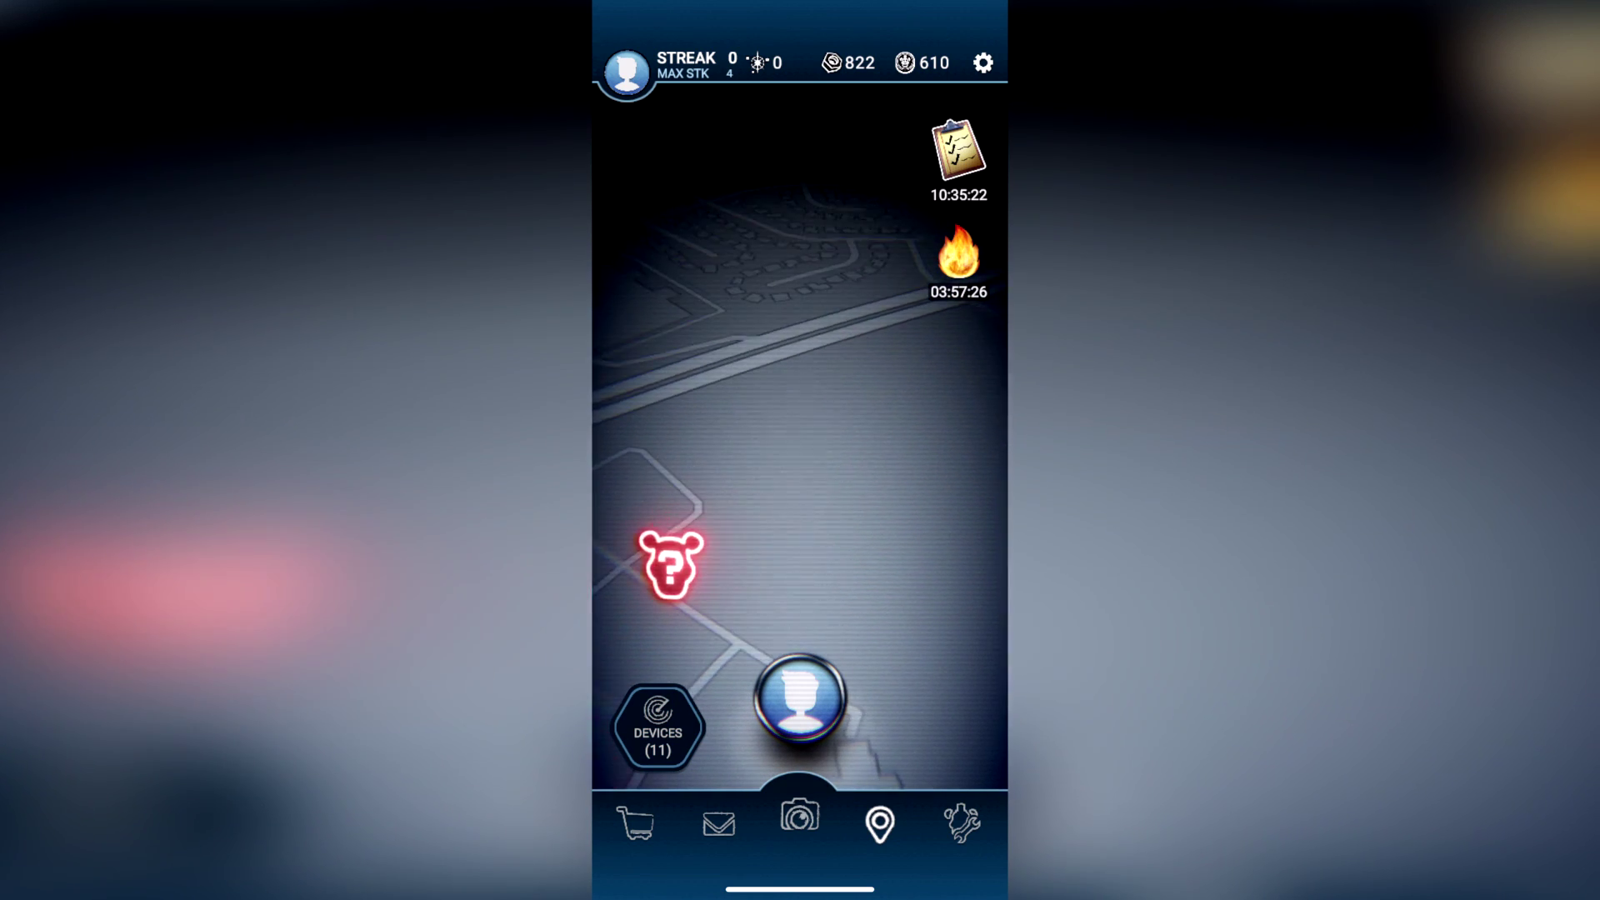
mouse_move(700, 350)
mouse_down()
mouse_move(826, 538)
mouse_move(663, 569)
mouse_up()
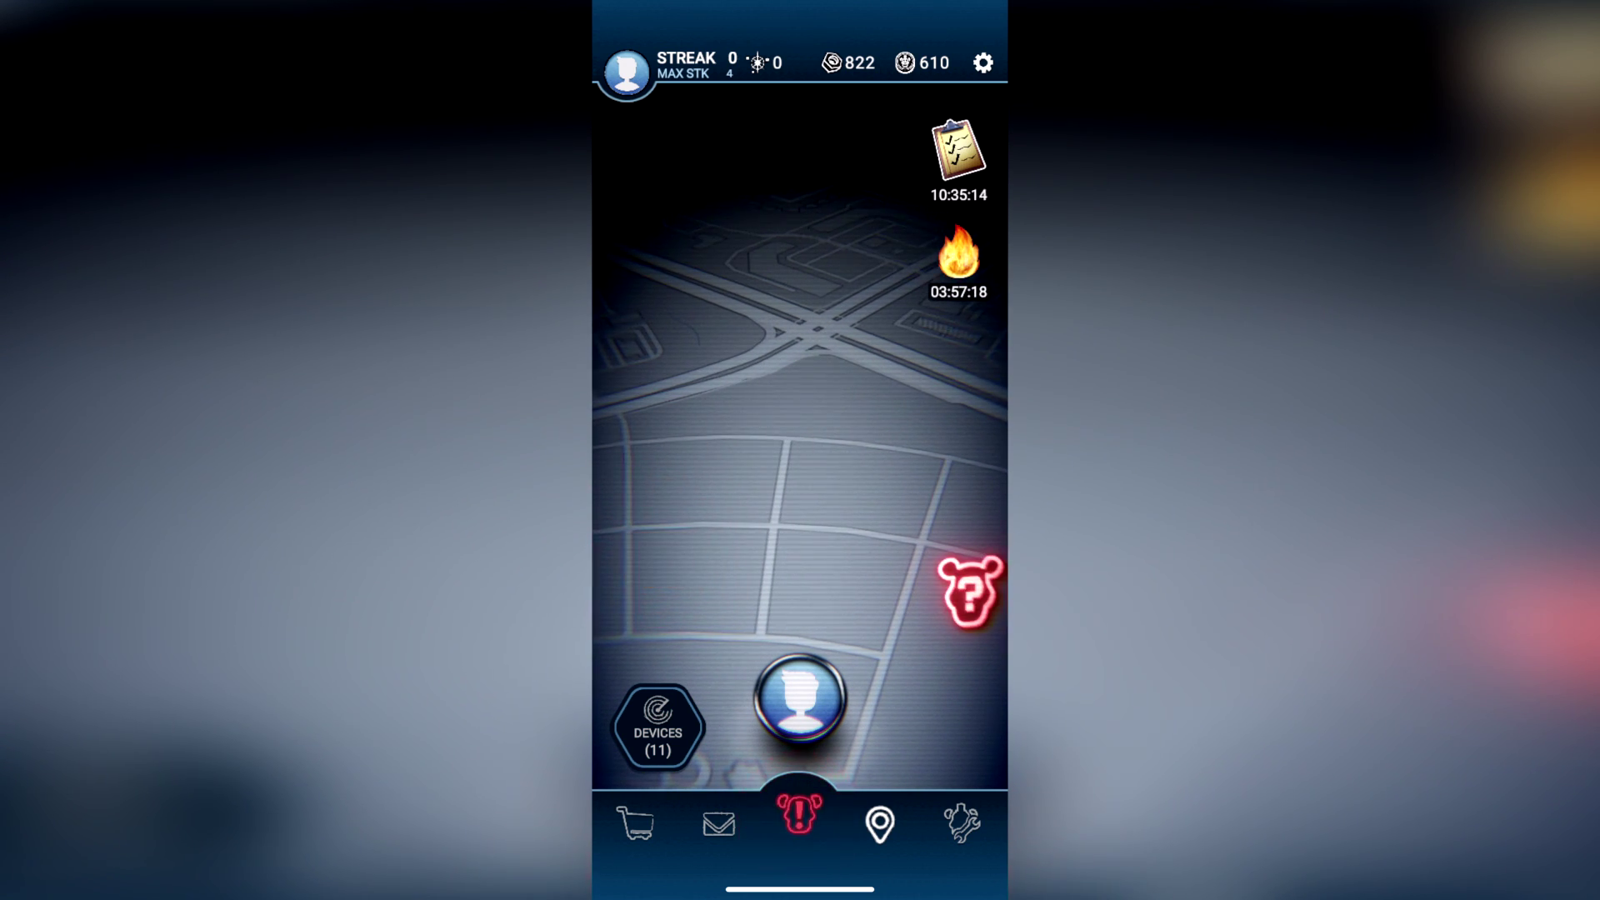
Step: Enter the AR encounter from the red alert camera icon in the bottom bar
click(970, 587)
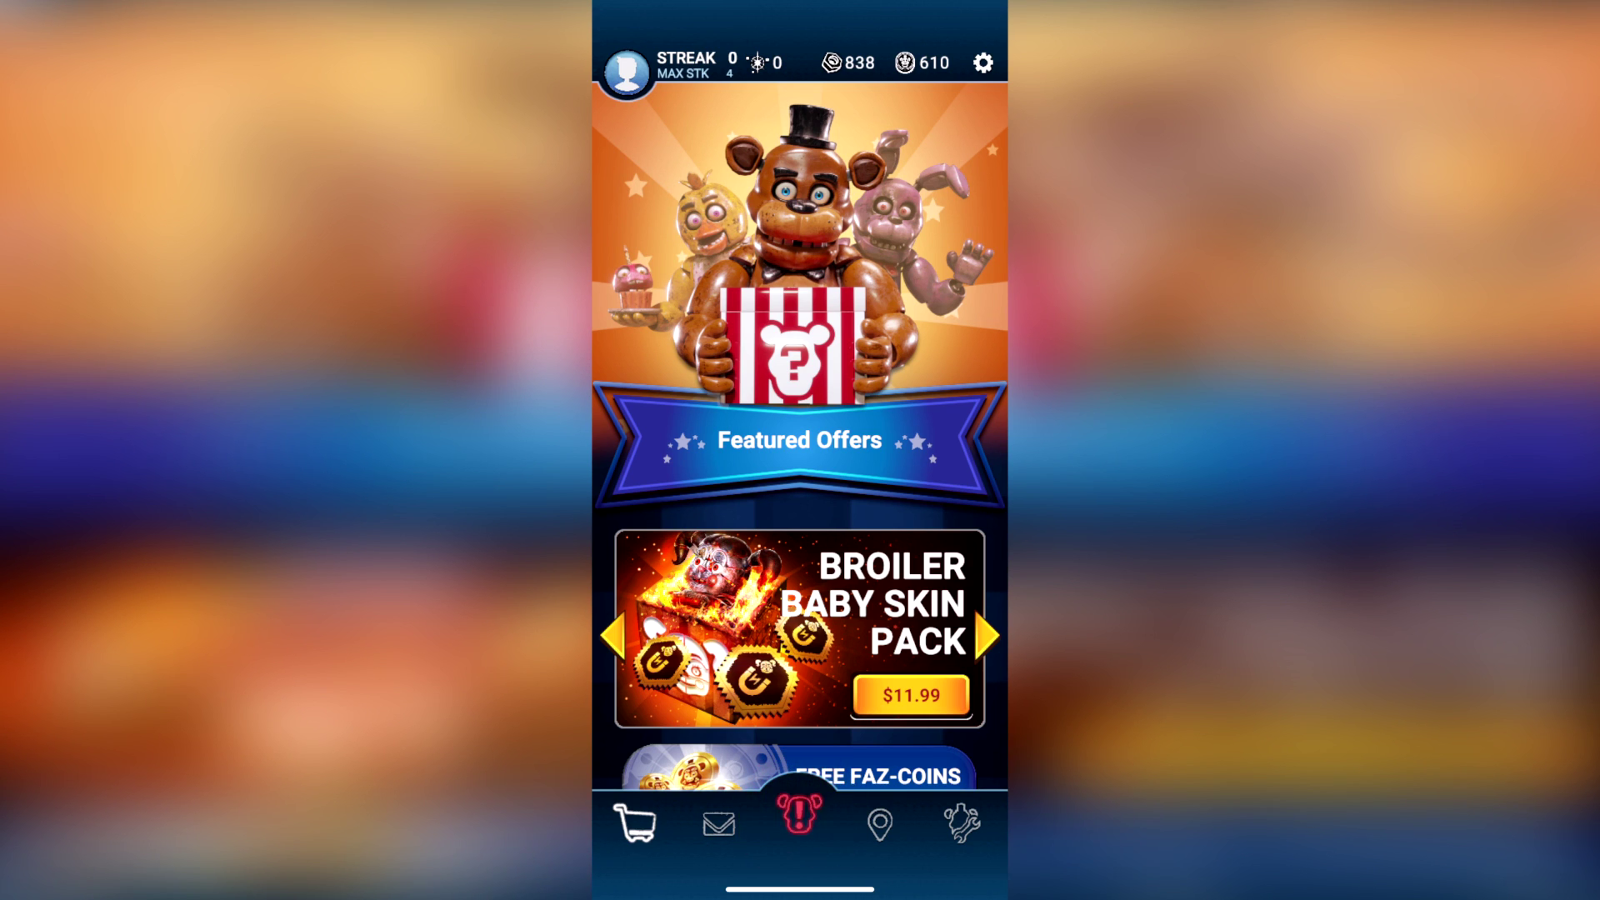
Step: Leave the shop and enter the AR encounter from the red alert camera icon
click(799, 818)
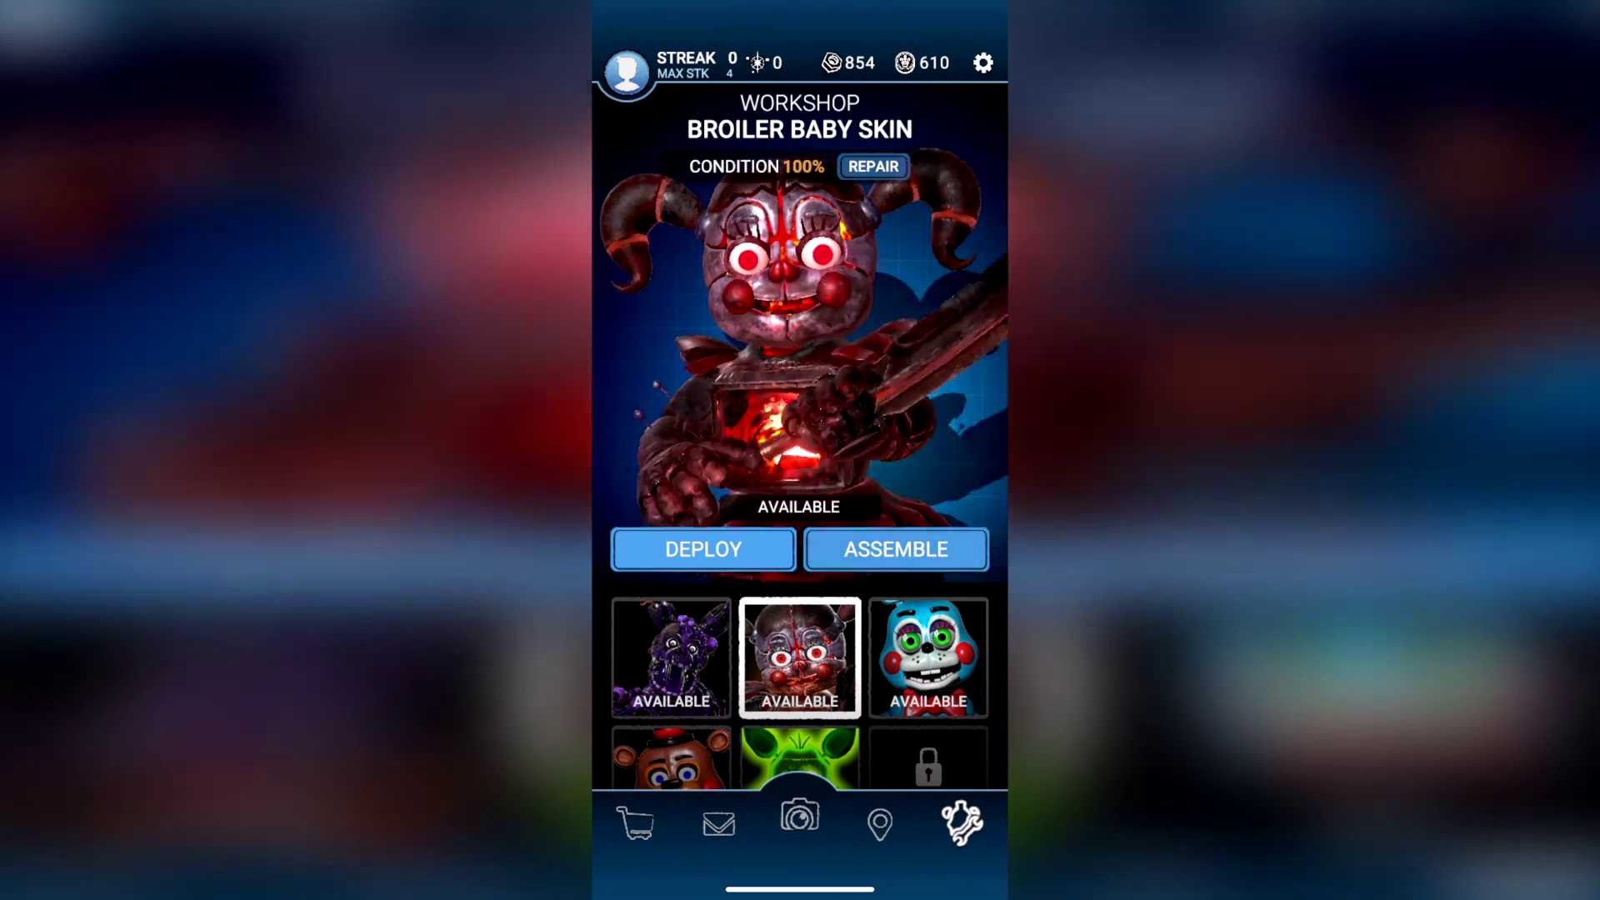
Step: Open the Broiler Baby Skin detail view showing its CPU, power and MOD slots
click(895, 548)
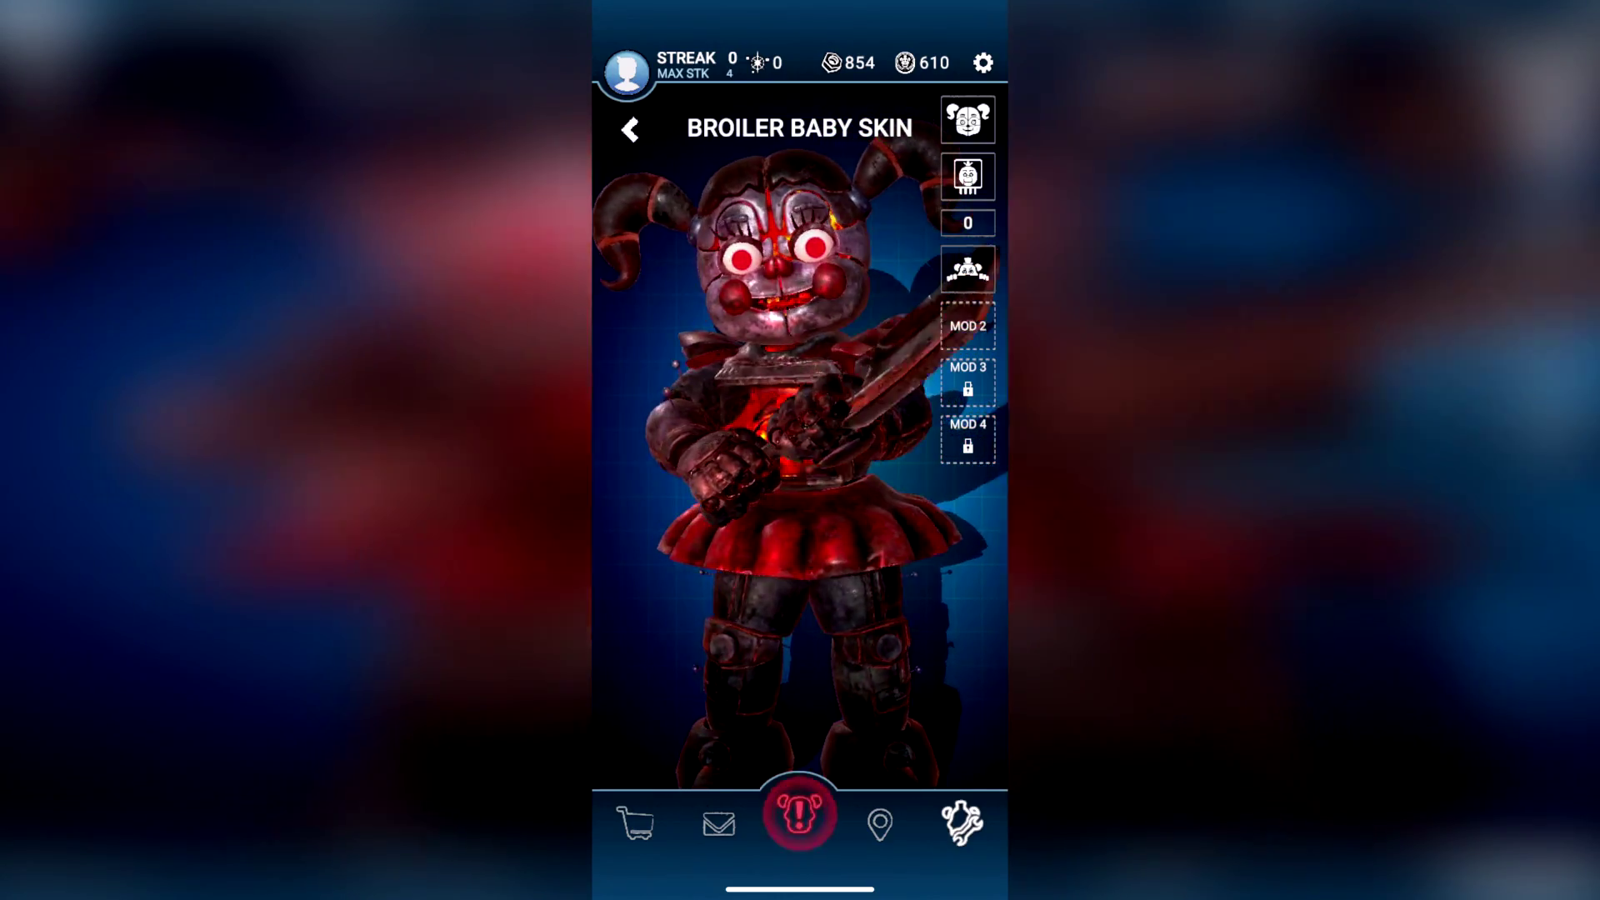